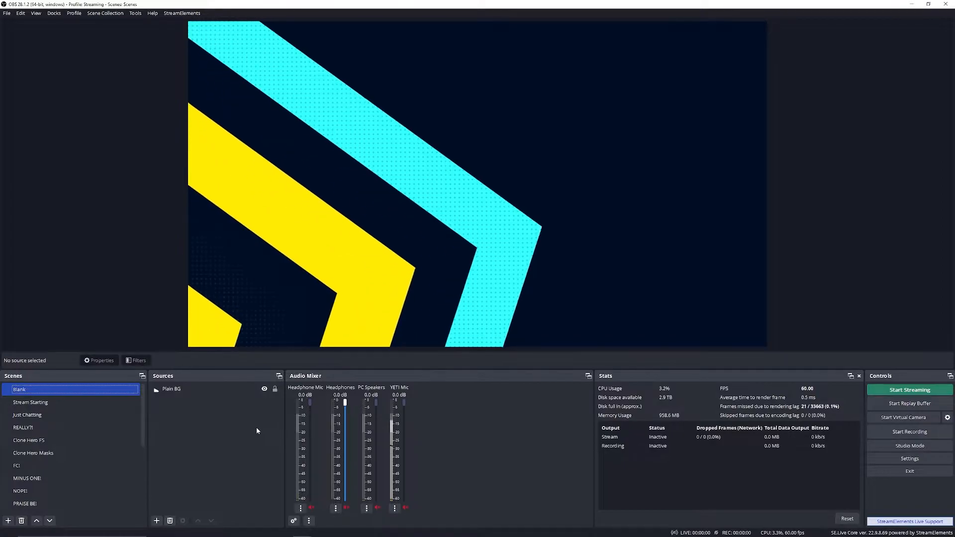
Step: Switch to the Stream Starting scene and look at the audio options available for the Headphone Mic
{"action": "left_click", "coordinate": [114, 398]}
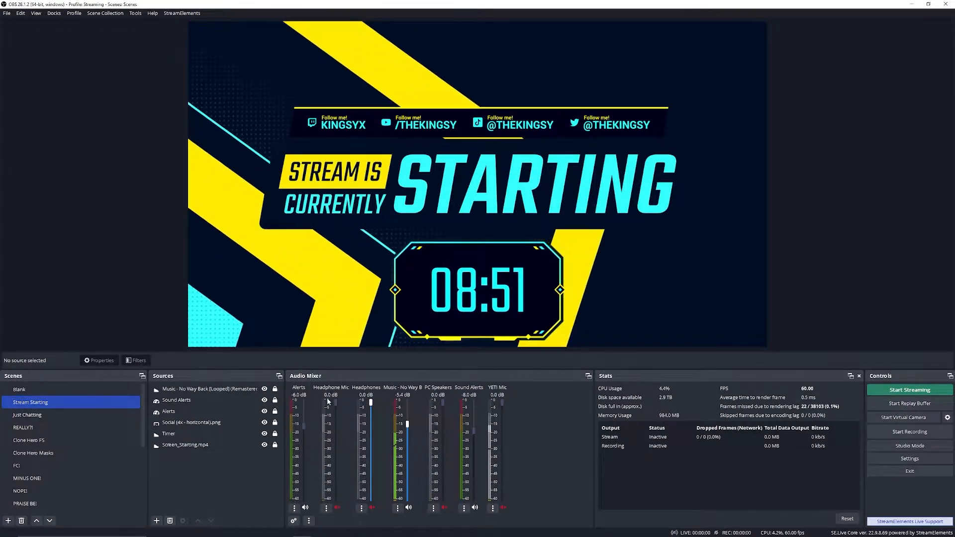
{"action": "left_click", "coordinate": [327, 506]}
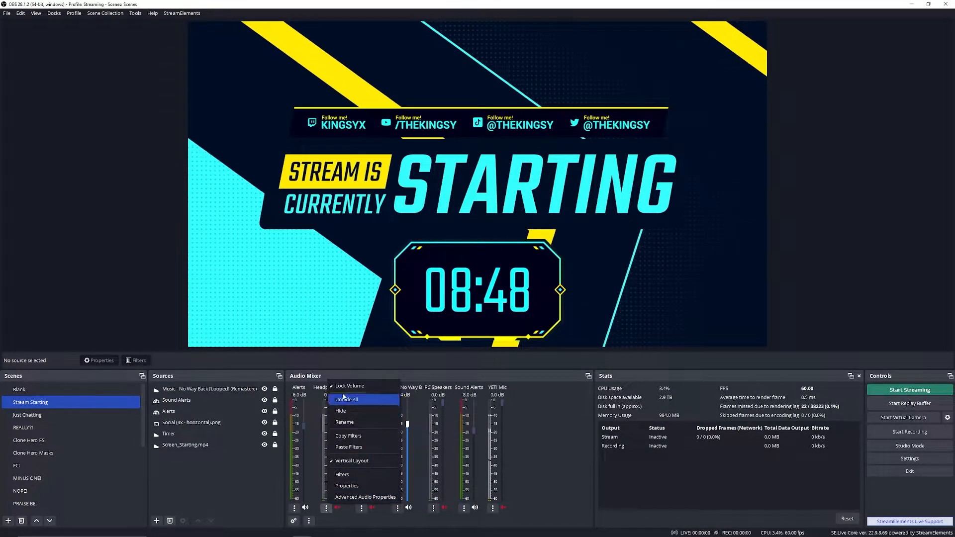
{"action": "left_click", "coordinate": [533, 420]}
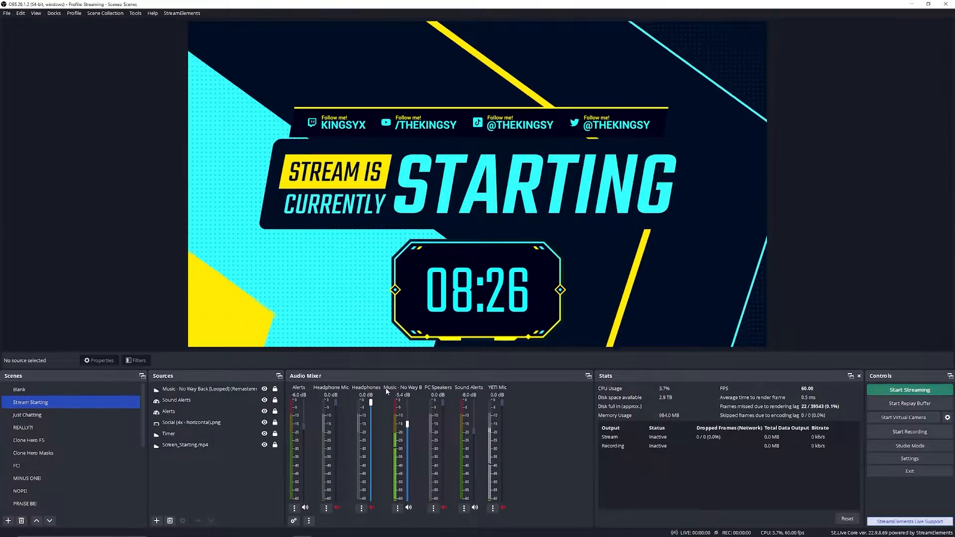
Step: In the advanced audio properties, set the audio monitoring of the looped No Way Back music to Monitor and Output
{"action": "left_click", "coordinate": [398, 505]}
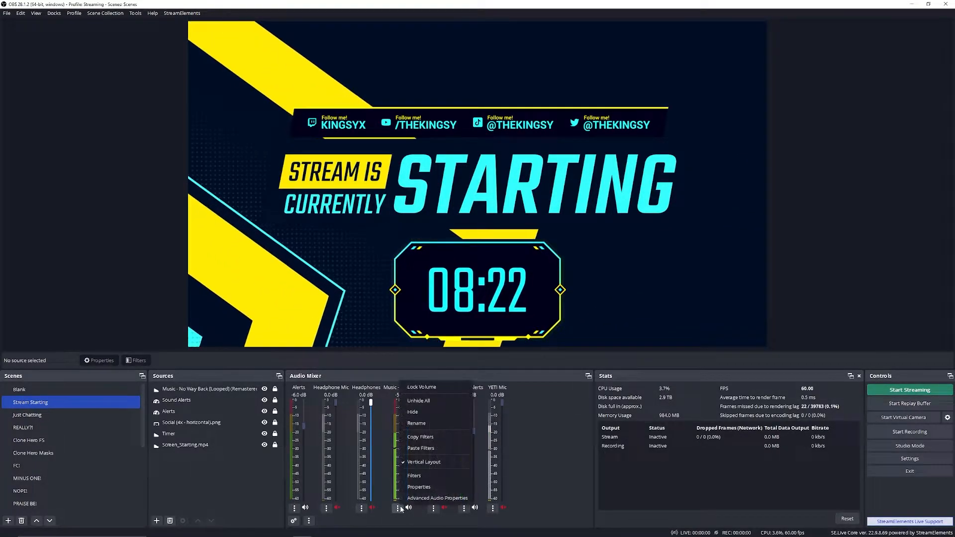
{"action": "left_click", "coordinate": [418, 495]}
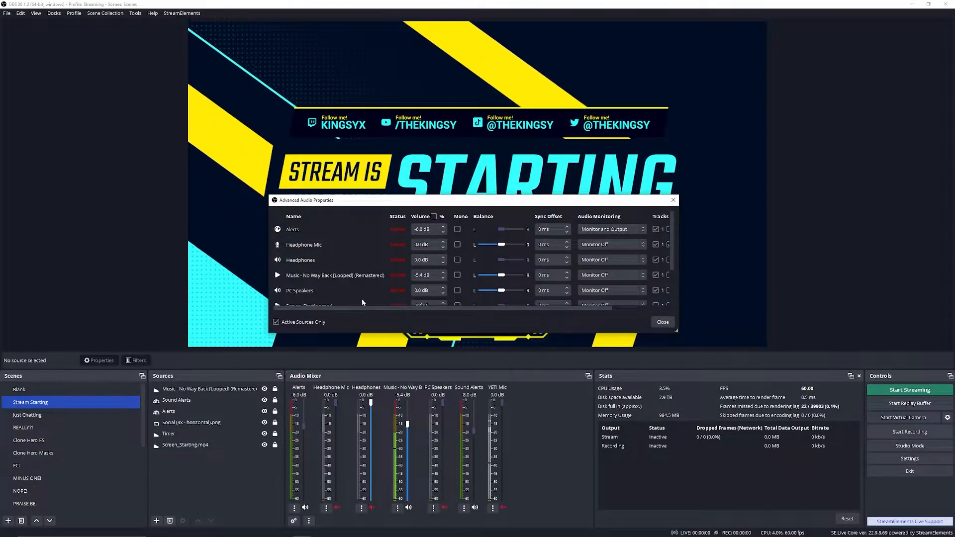
{"action": "left_click", "coordinate": [607, 277]}
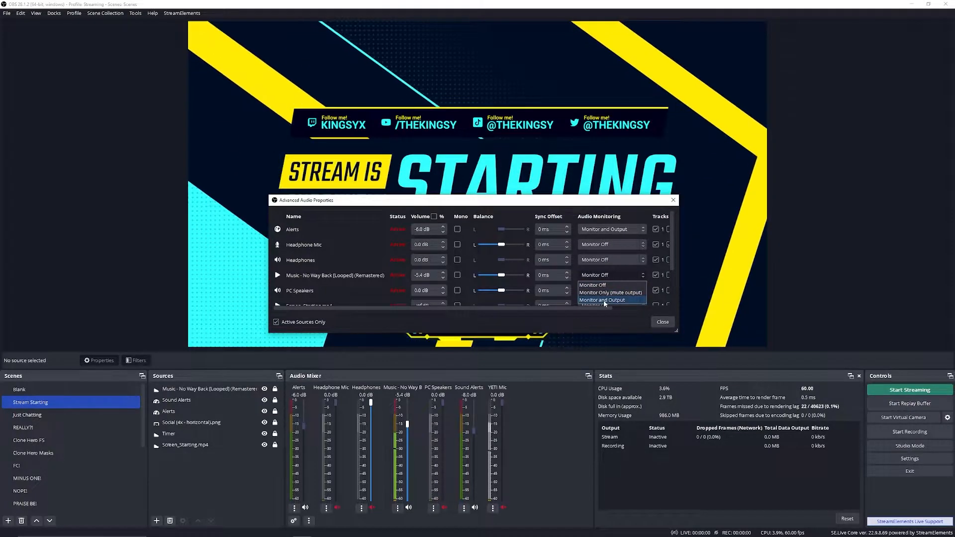
{"action": "left_click", "coordinate": [605, 301]}
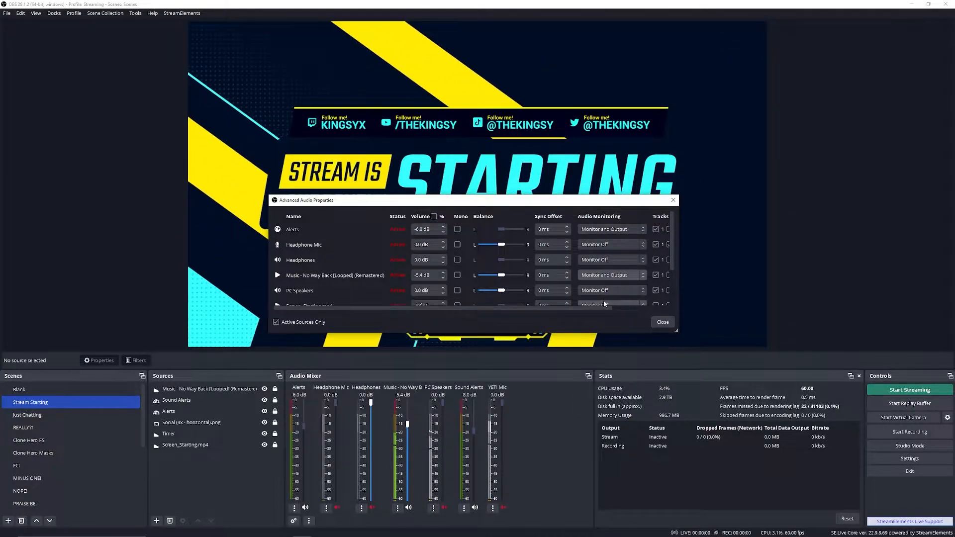
Step: Return the looped music source's audio monitoring to Monitor Off
{"action": "left_click", "coordinate": [603, 275]}
{"action": "left_click", "coordinate": [603, 286]}
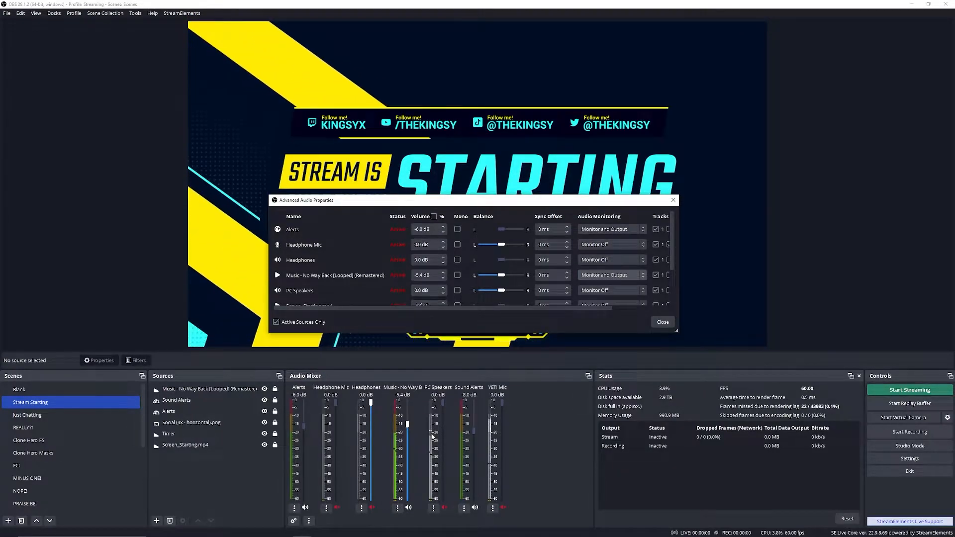
{"action": "left_click", "coordinate": [604, 275]}
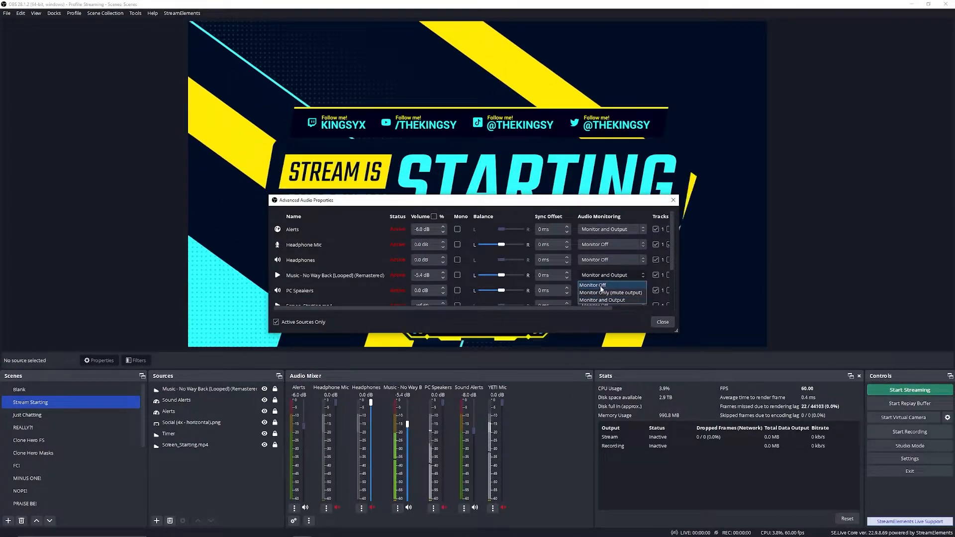
{"action": "left_click", "coordinate": [604, 286]}
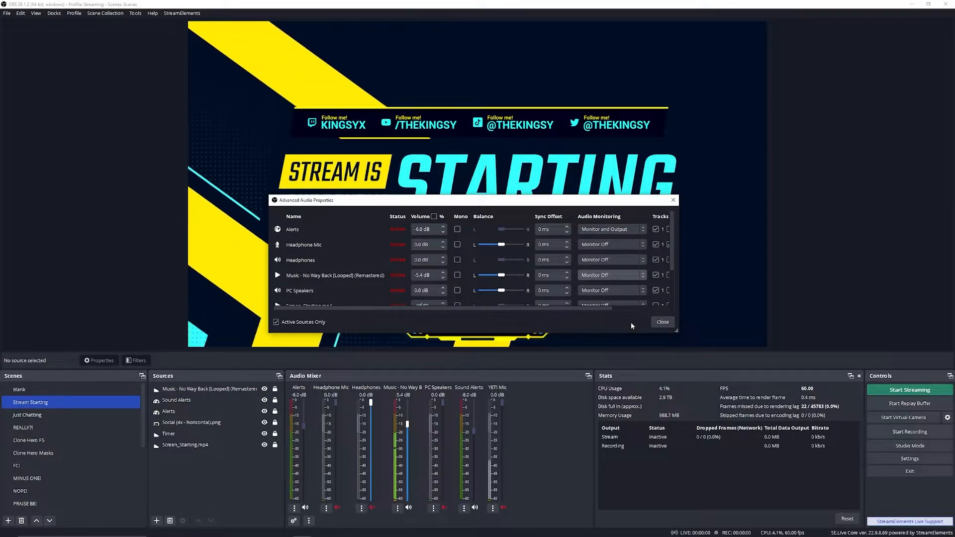
Step: Examine the output track assignments of all audio sources in the advanced audio properties, then close the dialog
{"action": "left_click_drag", "start_coordinate": [573, 308], "coordinate": [671, 302]}
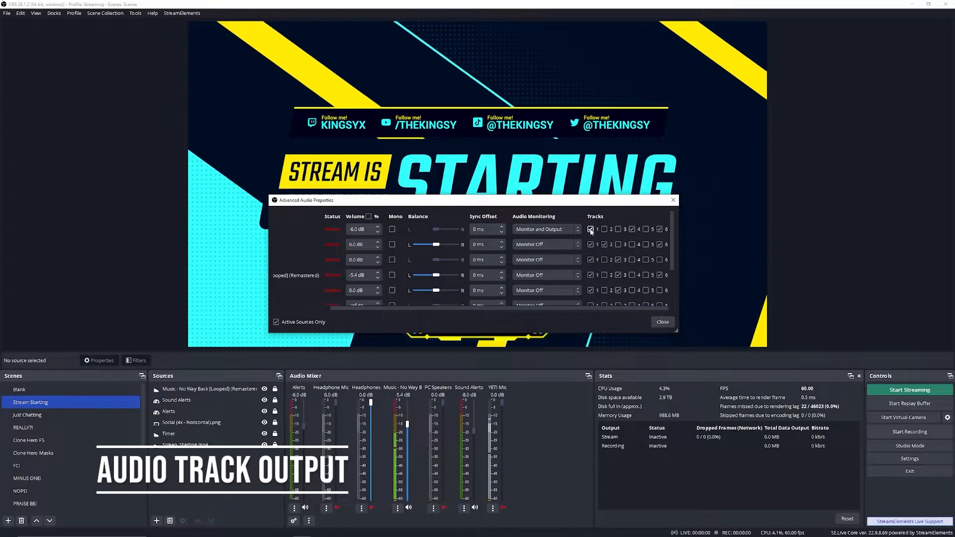
{"action": "scroll", "coordinate": [587, 259], "scroll_direction": "down", "scroll_amount": 3}
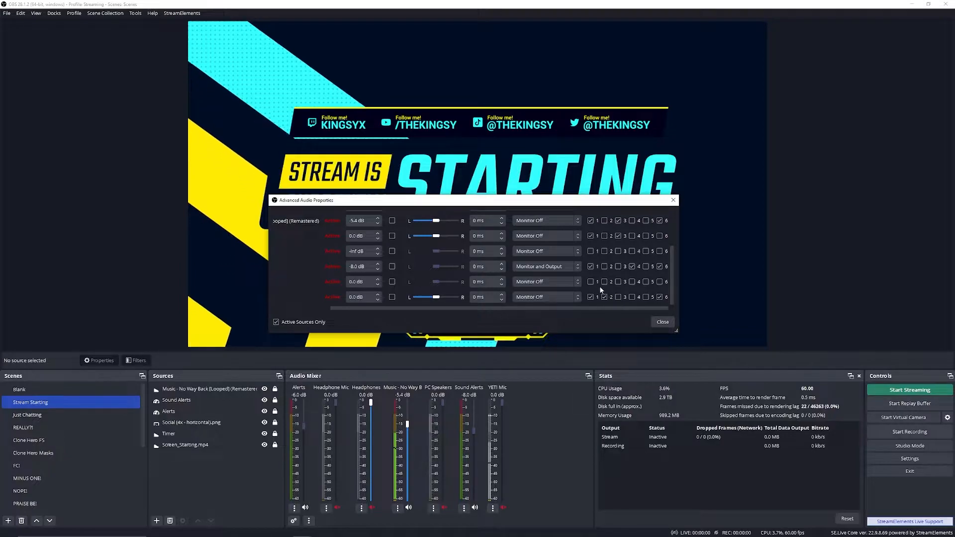
{"action": "scroll", "coordinate": [594, 282], "scroll_direction": "up", "scroll_amount": 3}
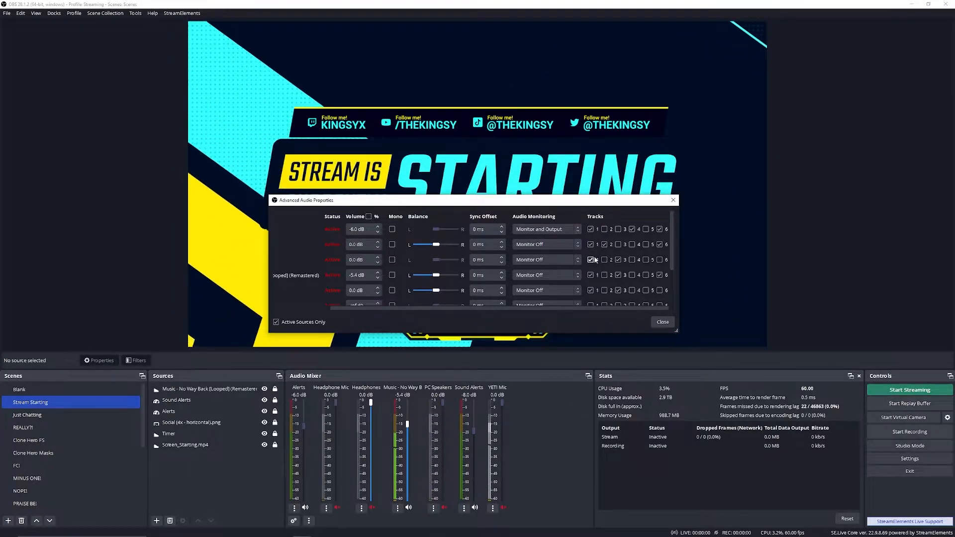
{"action": "mouse_move", "coordinate": [495, 309]}
{"action": "left_mouse_down"}
{"action": "mouse_move", "coordinate": [432, 314]}
{"action": "mouse_move", "coordinate": [503, 309]}
{"action": "left_mouse_up"}
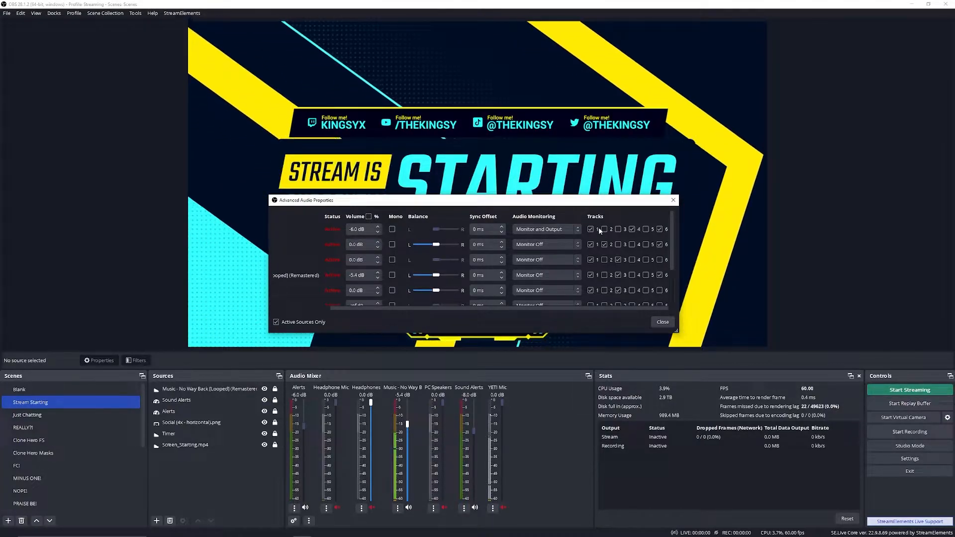
{"action": "left_click", "coordinate": [632, 228]}
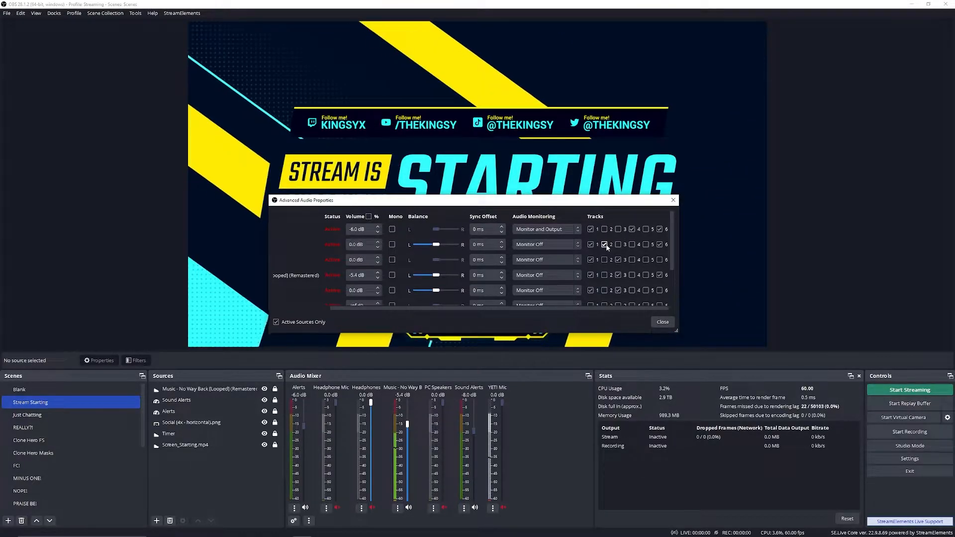
{"action": "left_click", "coordinate": [659, 323]}
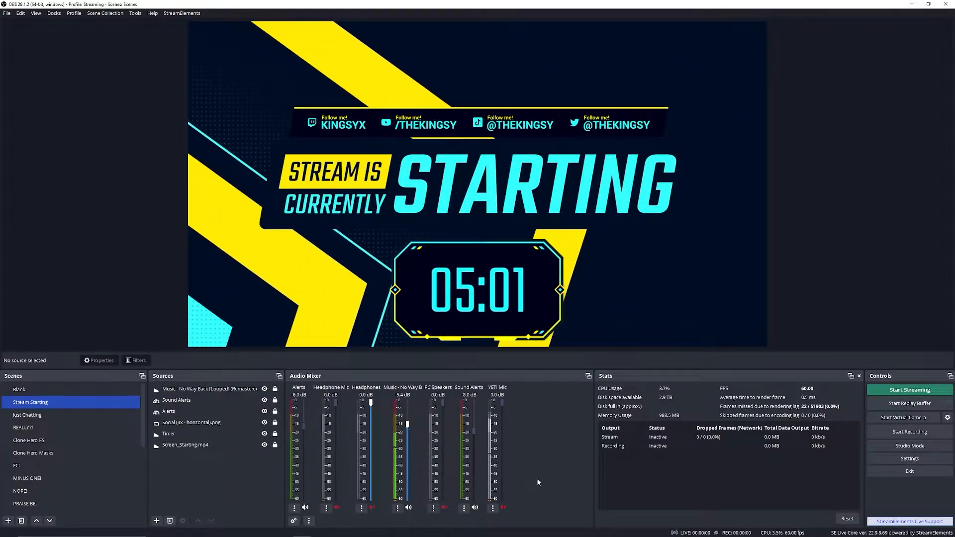
Step: Review the YETI Mic's limiter, noise suppression, compressor, noise gate and gain filter settings, then close its filters
{"action": "left_click", "coordinate": [493, 508]}
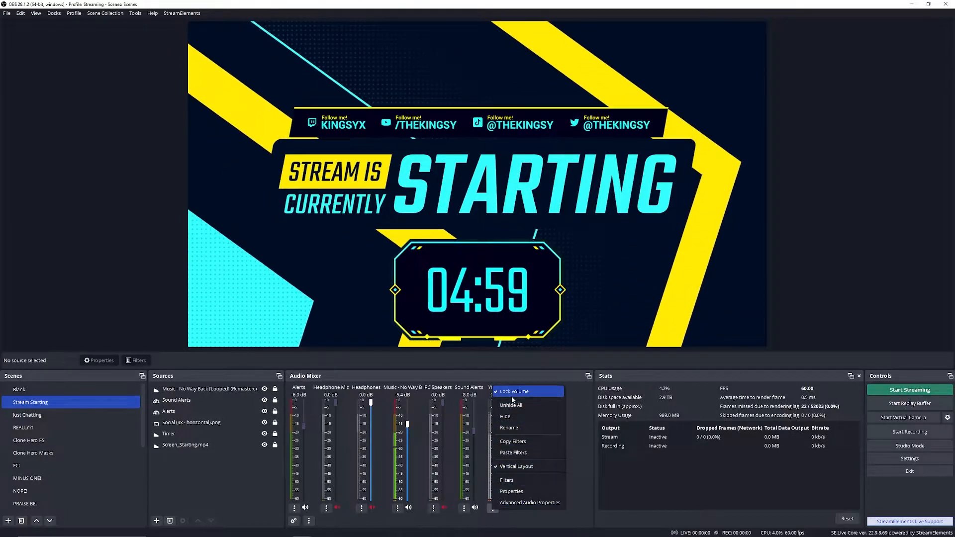
{"action": "left_click", "coordinate": [513, 480]}
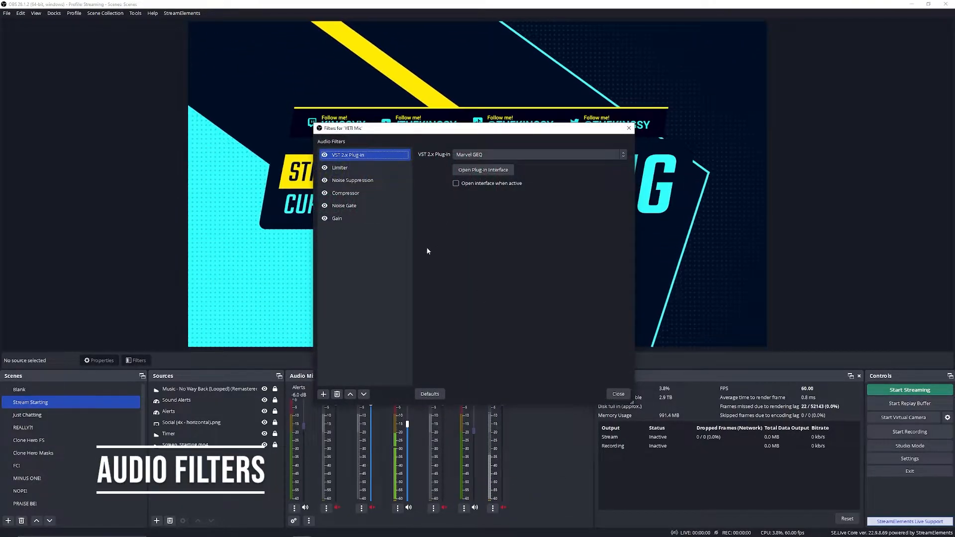
{"action": "left_click", "coordinate": [346, 170]}
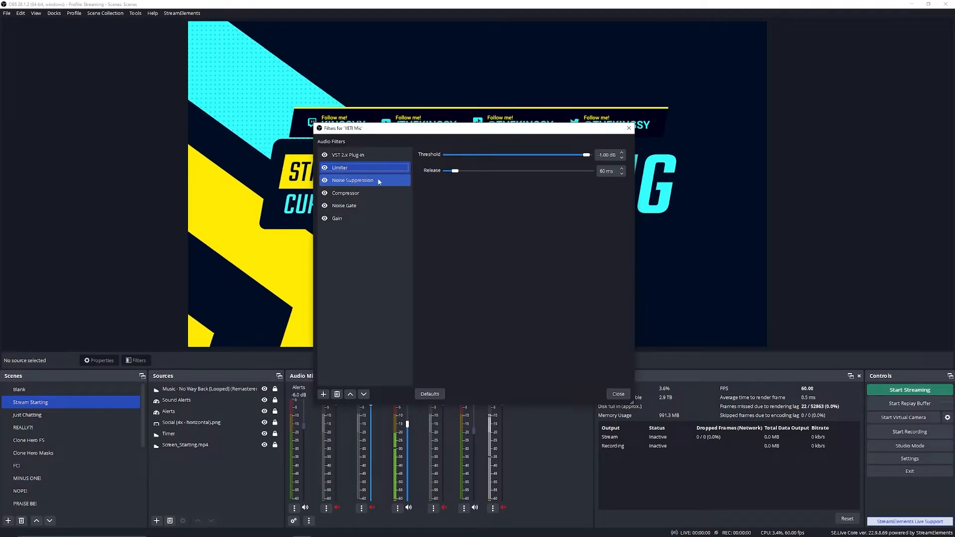
{"action": "key", "text": "Down"}
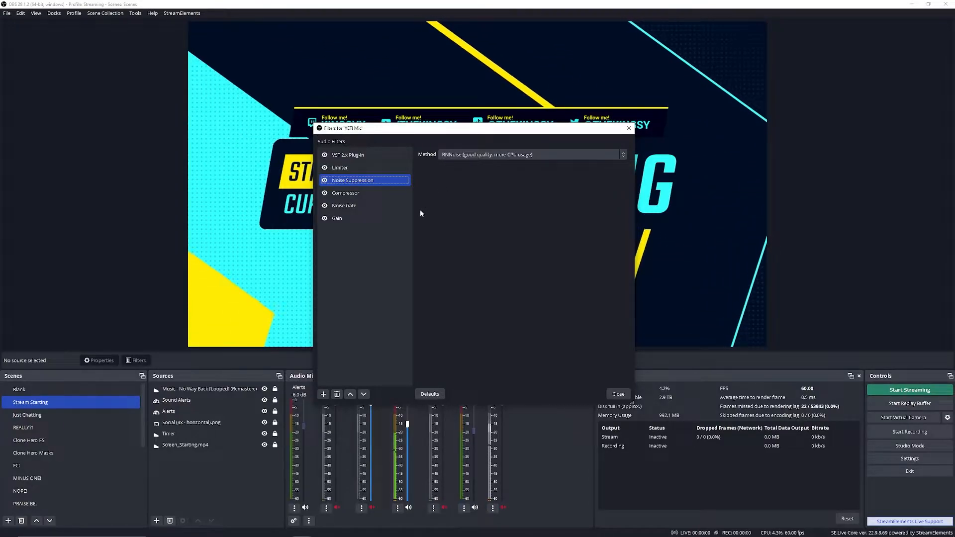
{"action": "left_click", "coordinate": [361, 193]}
{"action": "left_click", "coordinate": [366, 204]}
{"action": "left_click", "coordinate": [366, 195]}
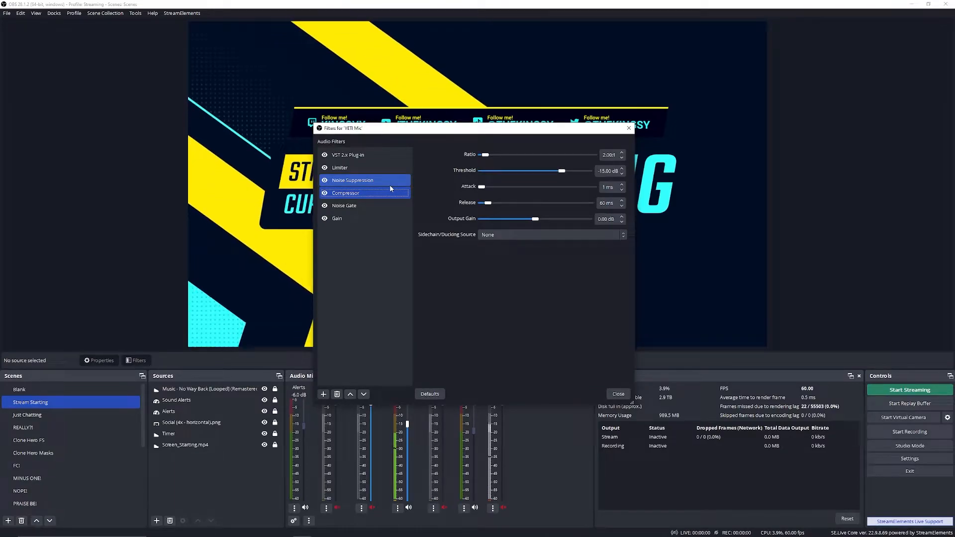
{"action": "left_click", "coordinate": [358, 208]}
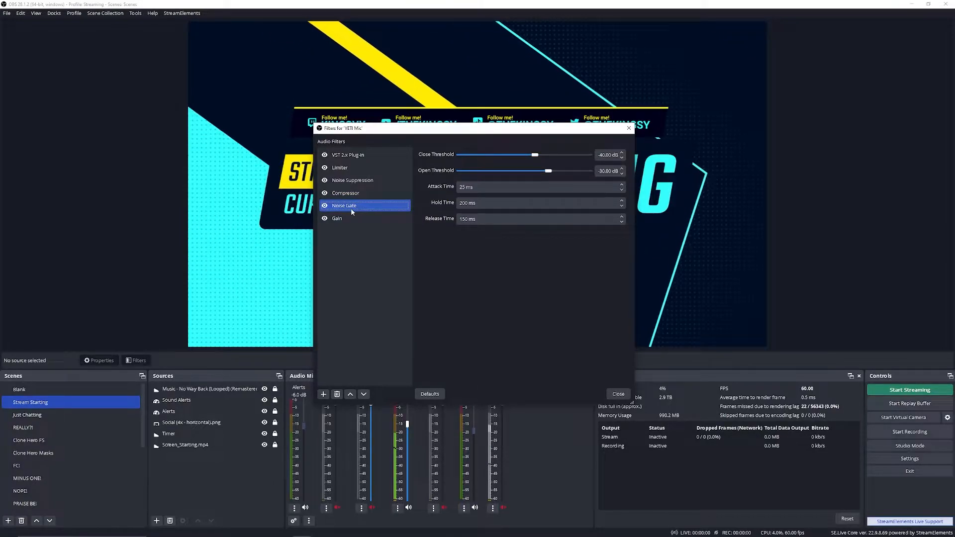
{"action": "left_click", "coordinate": [367, 218]}
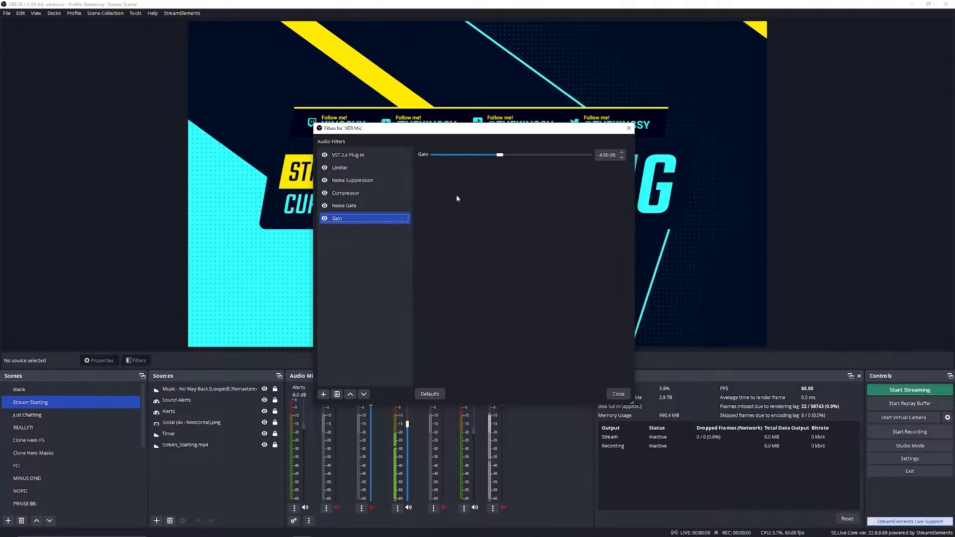
{"action": "left_click", "coordinate": [618, 394]}
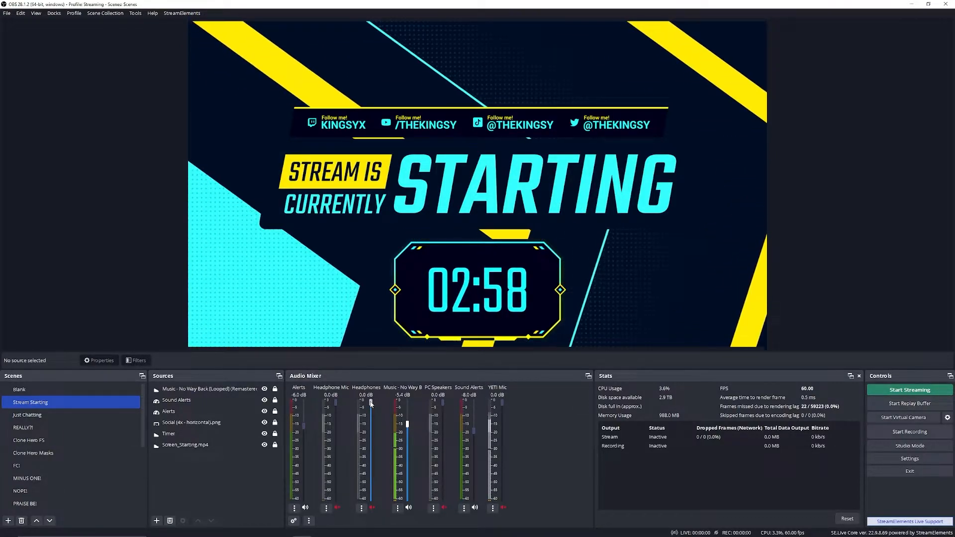
Step: Open the audio filters of the Headphones source and examine the compressor with its sidechain ducking settings
{"action": "left_click", "coordinate": [361, 508]}
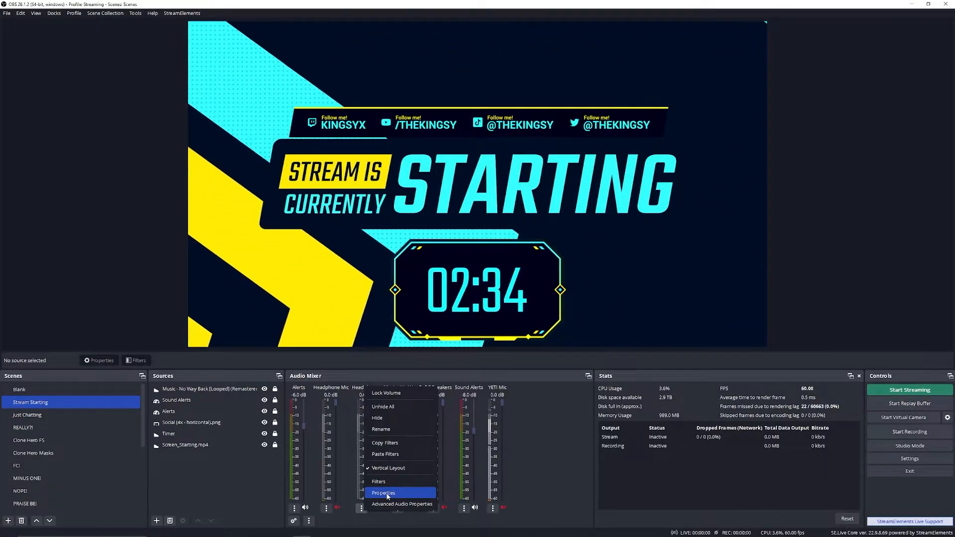
{"action": "left_click", "coordinate": [559, 449]}
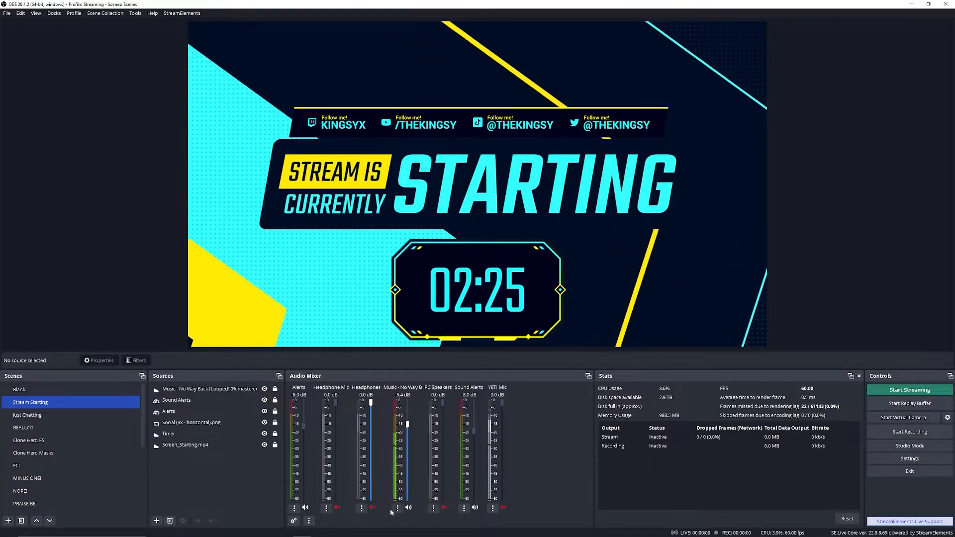
{"action": "left_click", "coordinate": [361, 507]}
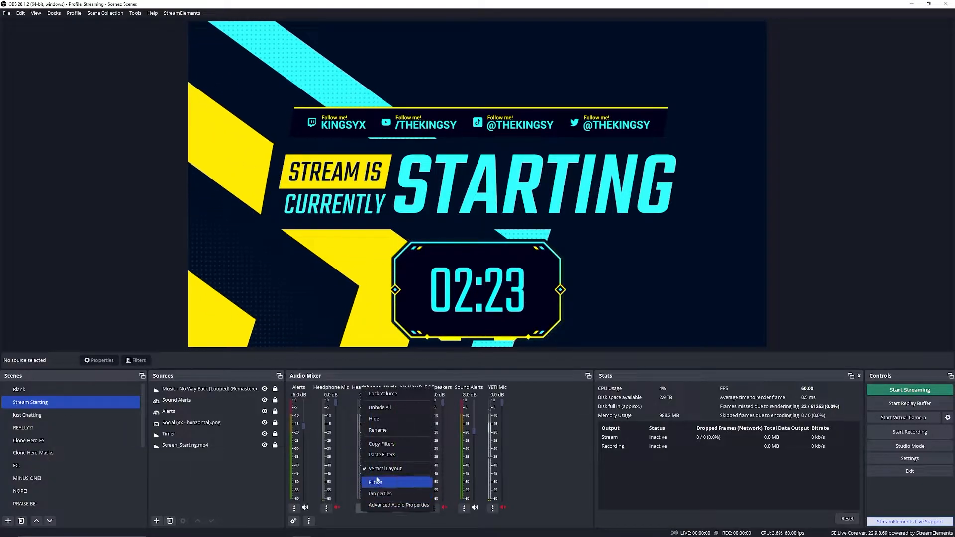
{"action": "left_click", "coordinate": [376, 481]}
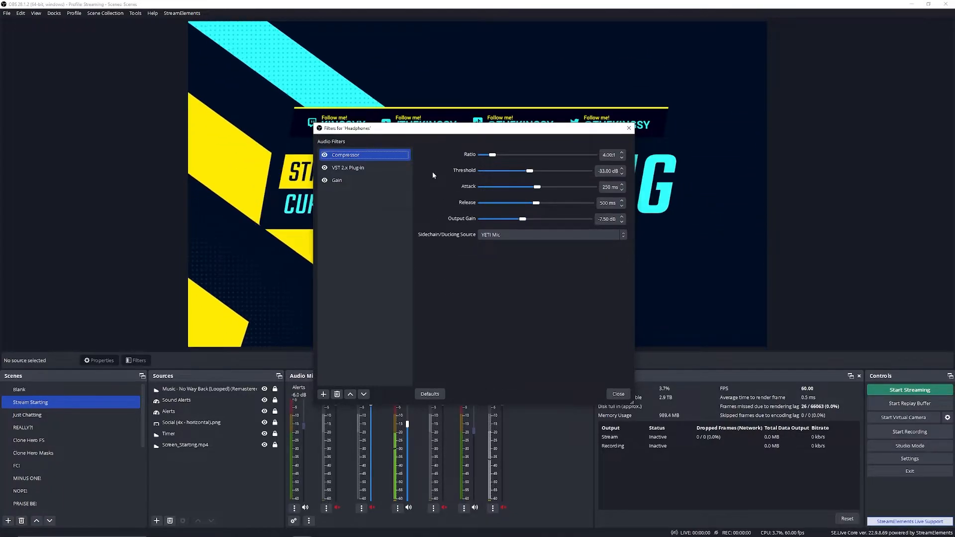
Step: Inspect the Headphones' Marvel GEQ equalizer curve and its factory presets, then close the plug-in interface
{"action": "left_click", "coordinate": [377, 170]}
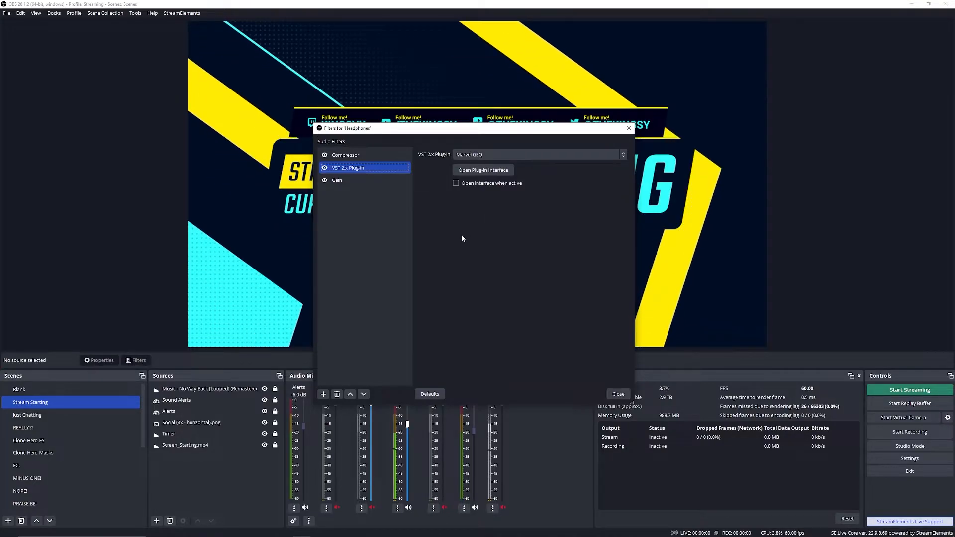
{"action": "left_click", "coordinate": [483, 170]}
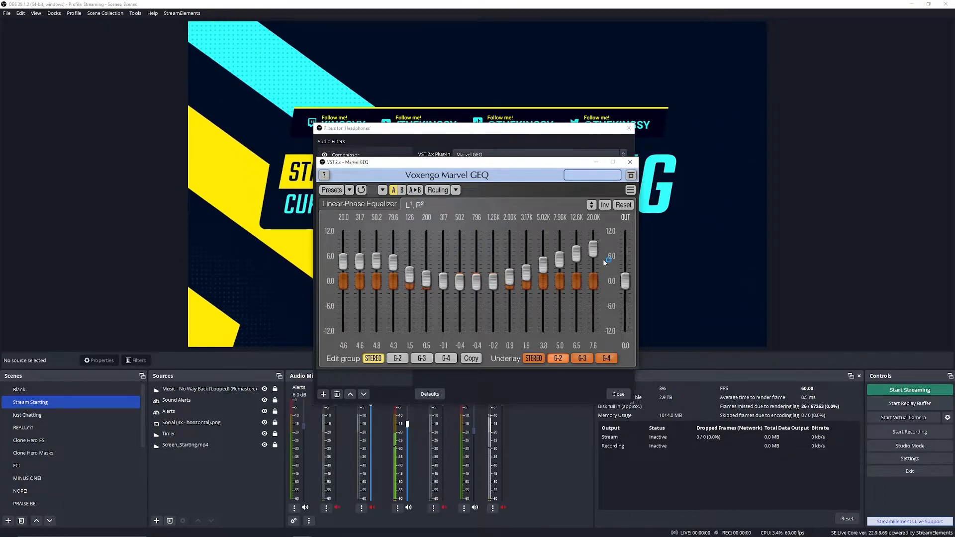
{"action": "left_click", "coordinate": [331, 189]}
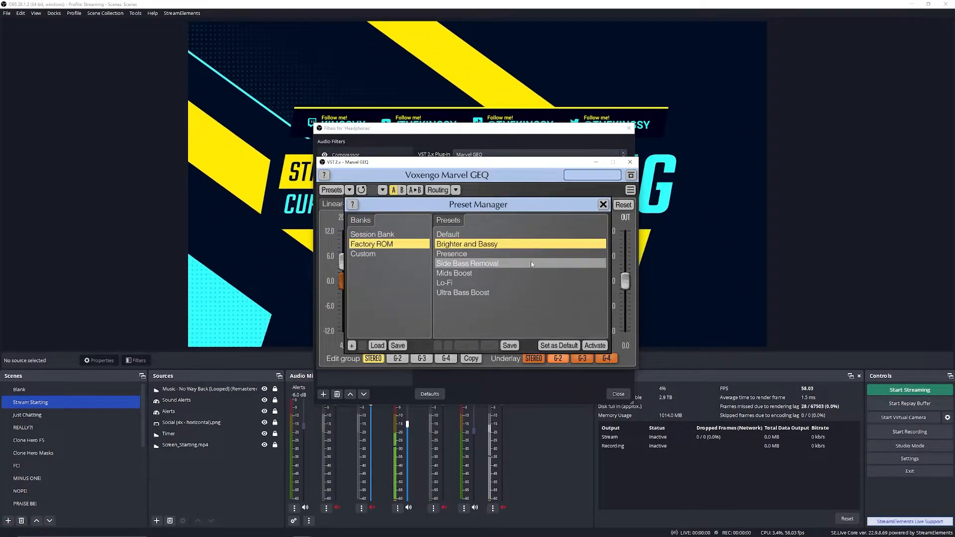
{"action": "left_click", "coordinate": [619, 190]}
{"action": "left_click", "coordinate": [630, 161]}
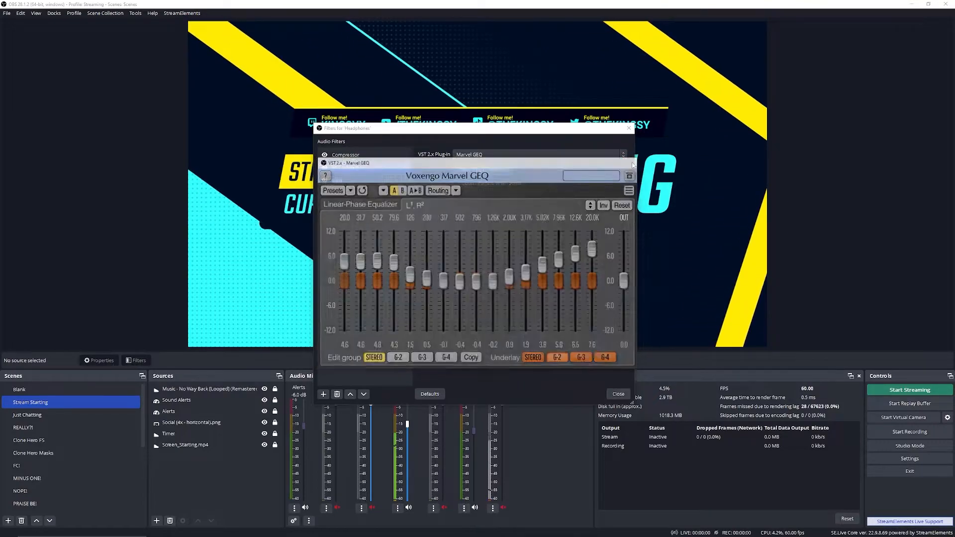
Step: Compare the gain and compressor filter settings of the Headphones source
{"action": "left_click", "coordinate": [336, 182]}
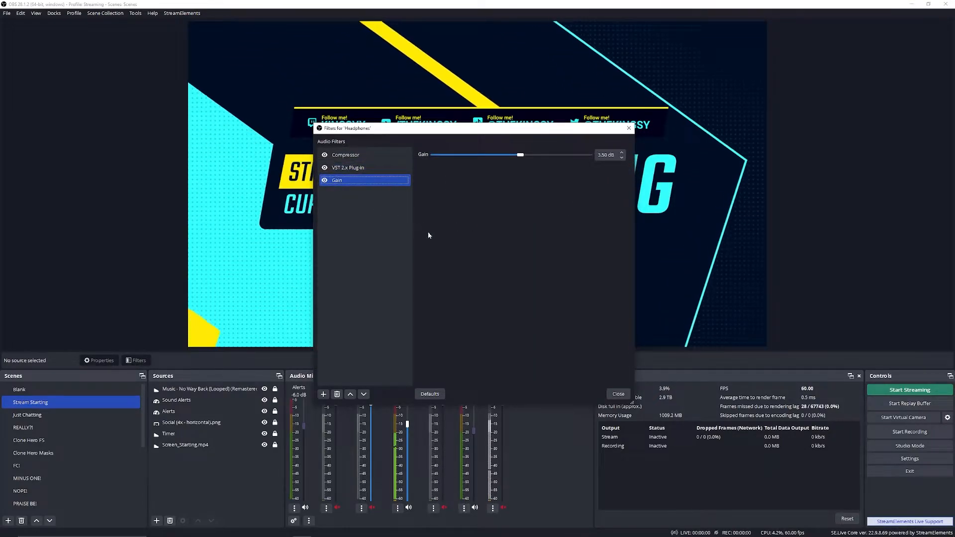
{"action": "left_click", "coordinate": [366, 158]}
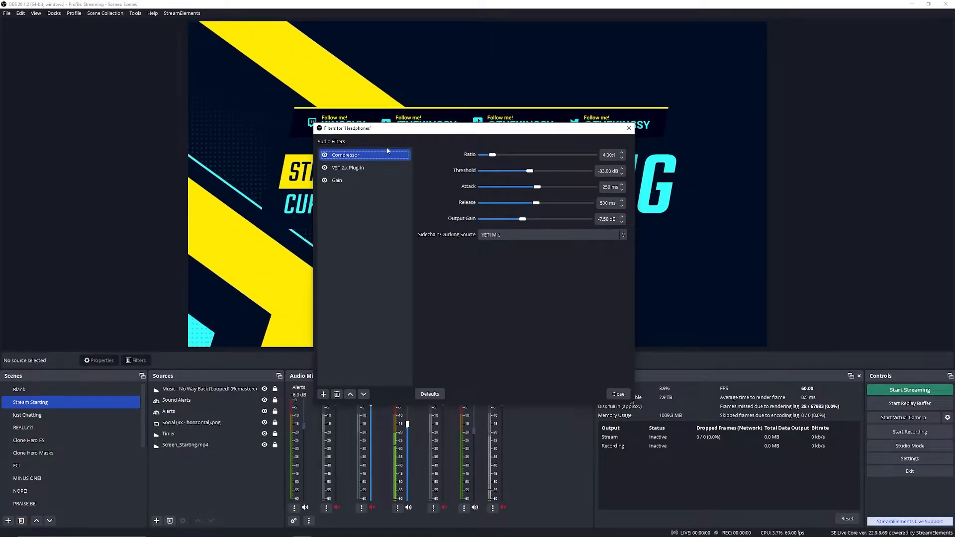
{"action": "left_click", "coordinate": [343, 180]}
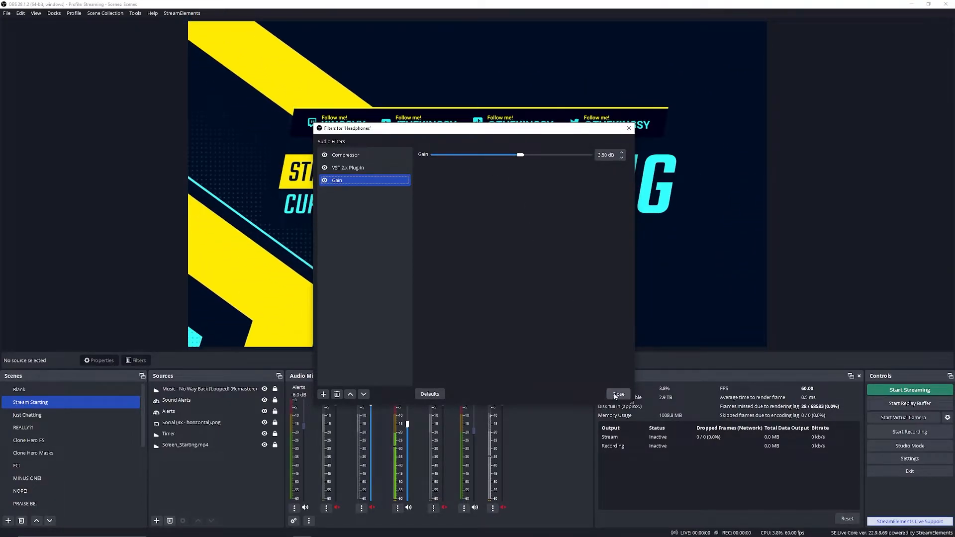
Step: Close the Headphones filters and preview the Blank and Just Chatting scenes with their audio sources
{"action": "left_click", "coordinate": [617, 394]}
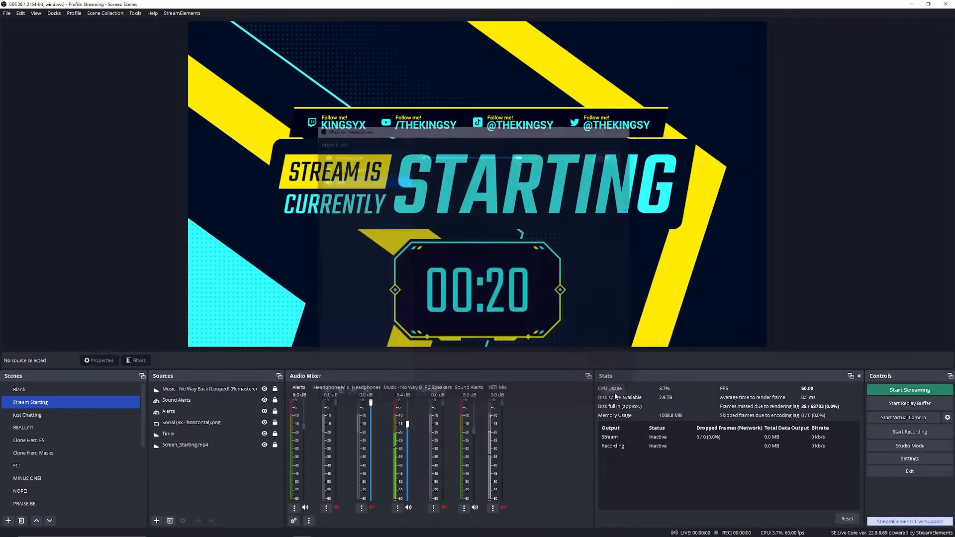
{"action": "left_click", "coordinate": [42, 418]}
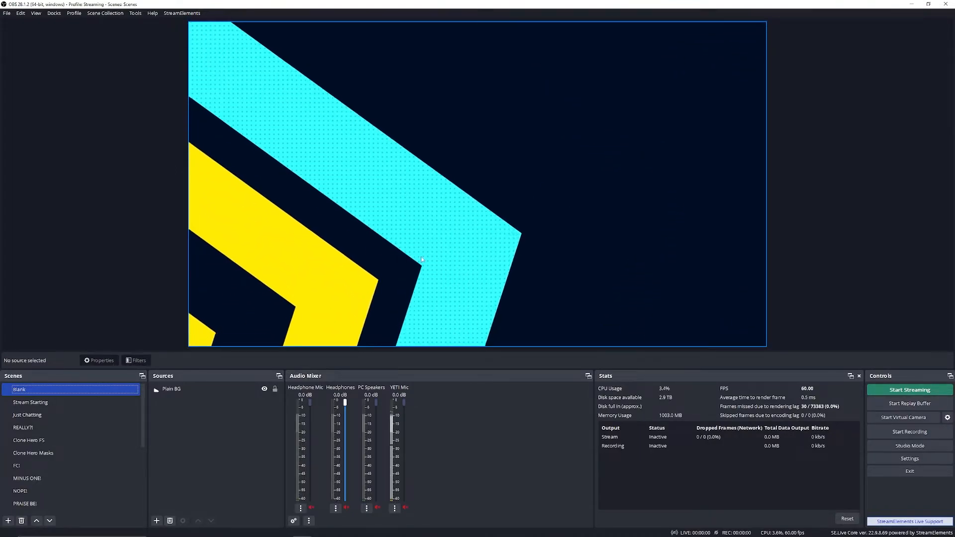
{"action": "left_click", "coordinate": [94, 156]}
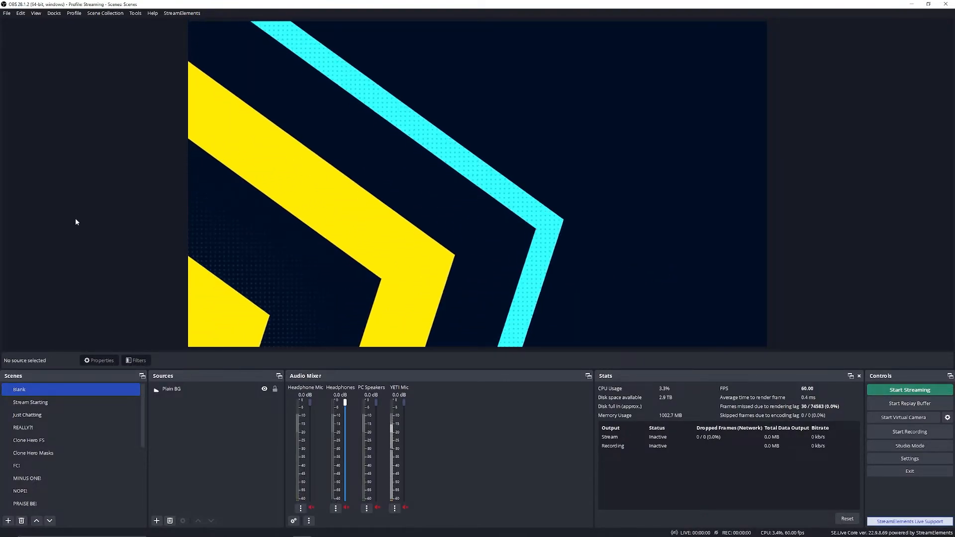
{"action": "double_click", "coordinate": [41, 416]}
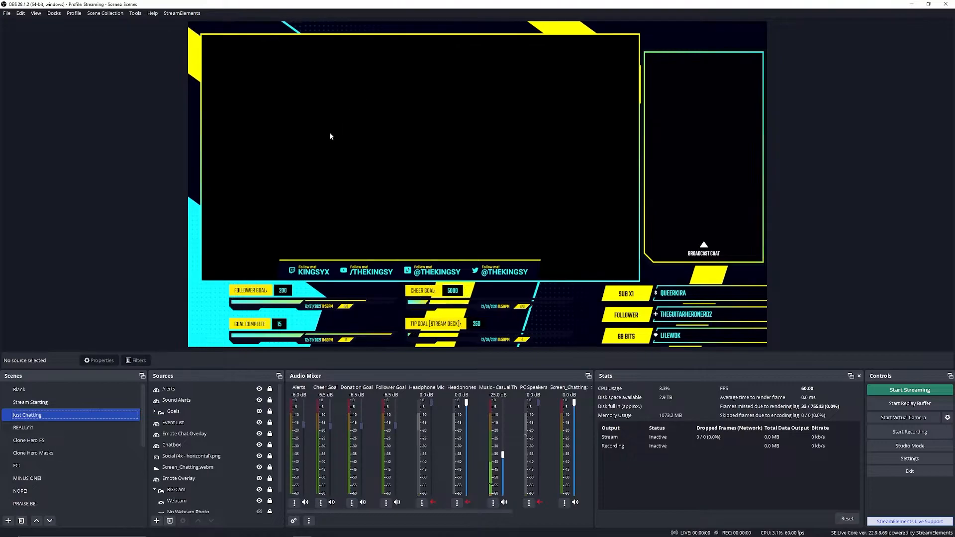
{"action": "left_click", "coordinate": [273, 266]}
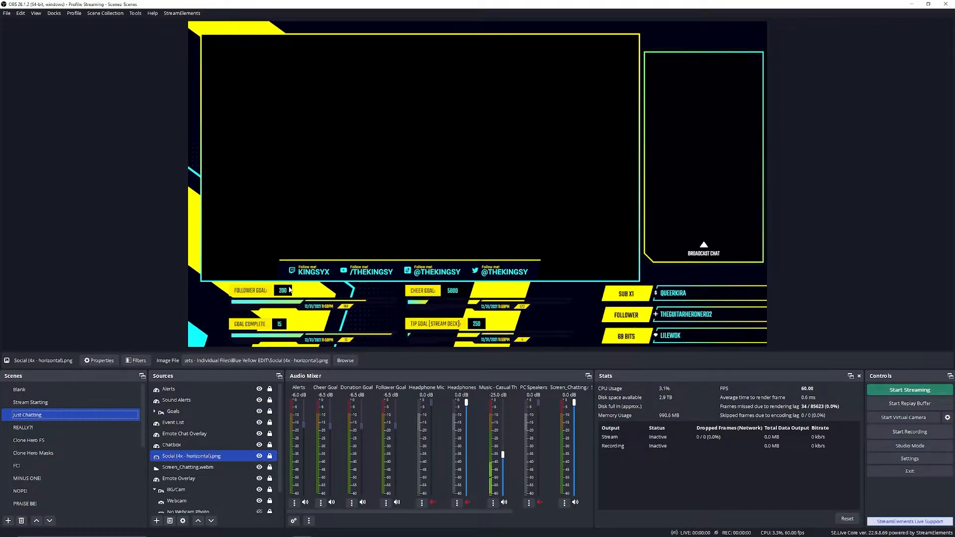
Step: Preview the Clone Hero FS and PC Capture 4:3 scenes and examine their layouts and sources
{"action": "left_click", "coordinate": [78, 390]}
{"action": "left_click", "coordinate": [33, 427]}
{"action": "left_click", "coordinate": [33, 441]}
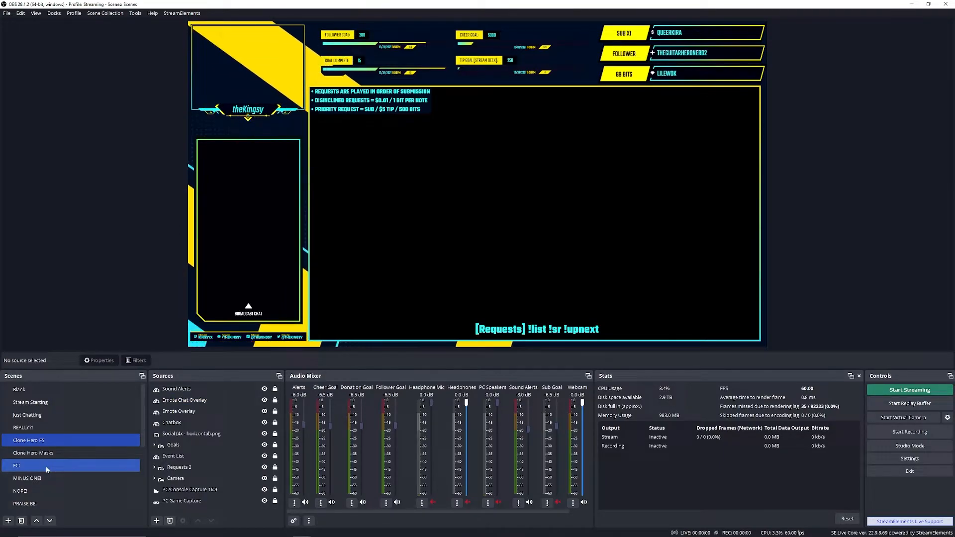
{"action": "scroll", "coordinate": [47, 477], "scroll_direction": "down", "scroll_amount": 1}
{"action": "left_click", "coordinate": [45, 491]}
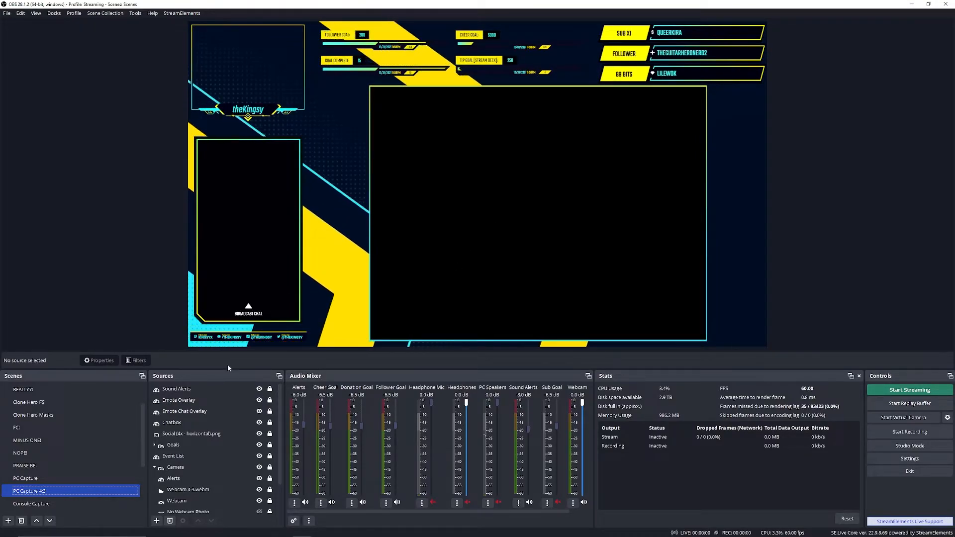
Step: Return to the Clone Hero FS scene and preview the FC!, MINUS ONE! and NOPE! reaction scenes
{"action": "left_click", "coordinate": [58, 392]}
{"action": "scroll", "coordinate": [80, 435], "scroll_direction": "up", "scroll_amount": 1}
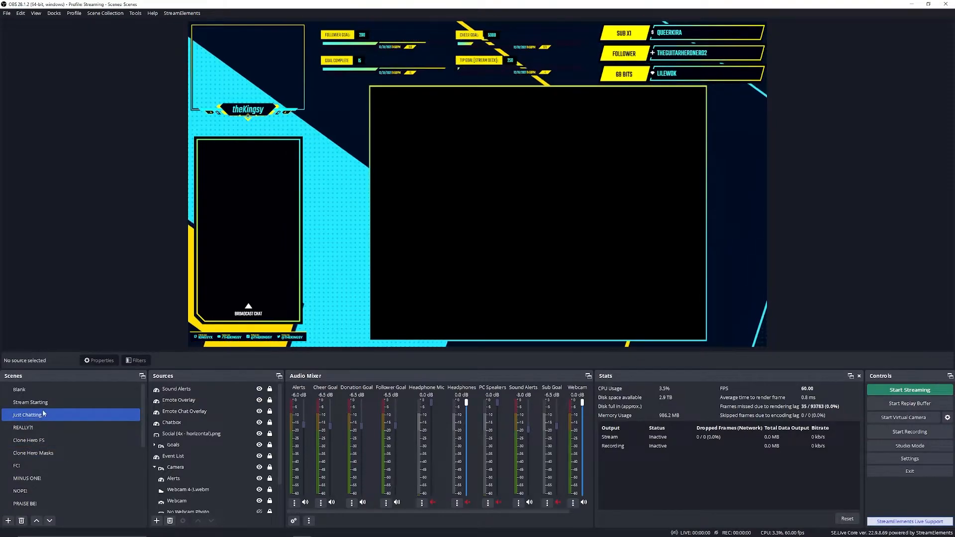
{"action": "left_click", "coordinate": [71, 440]}
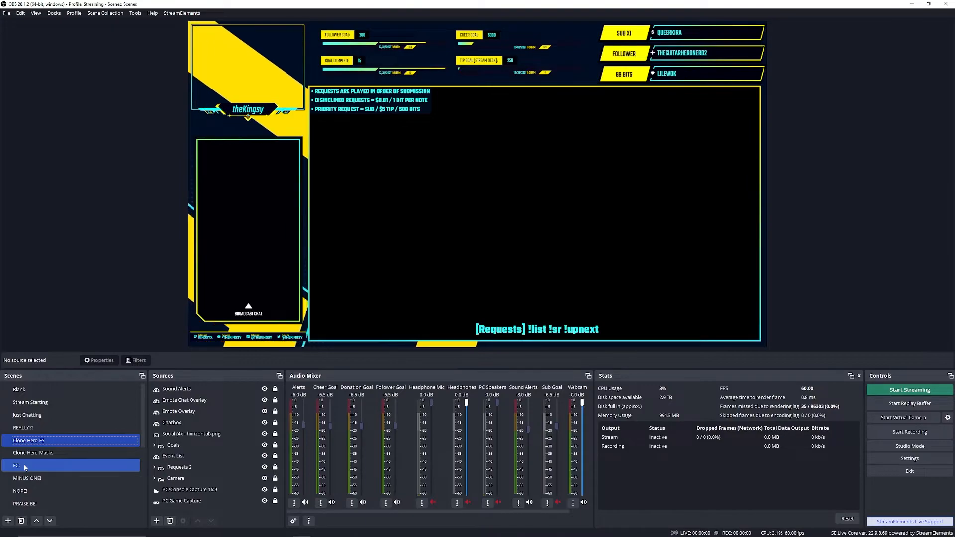
{"action": "left_click", "coordinate": [24, 466]}
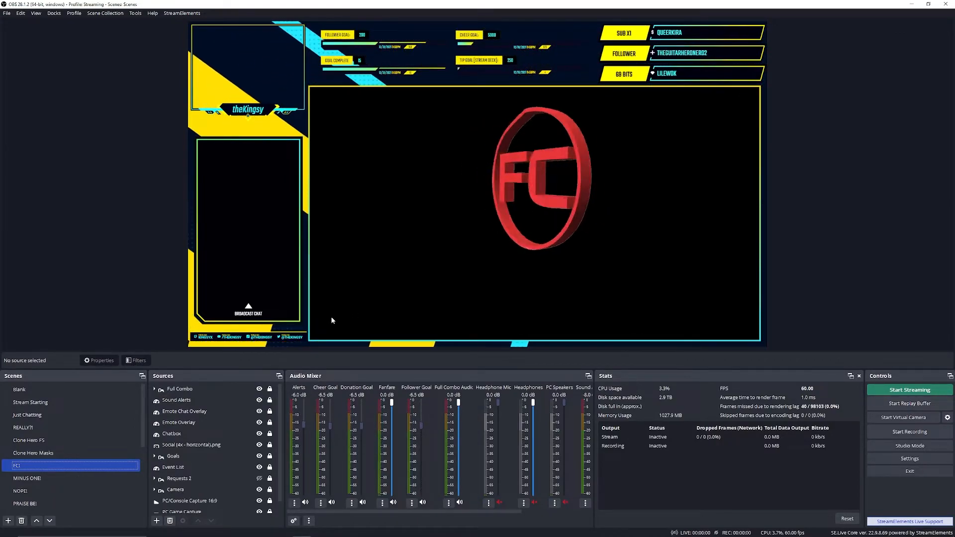
{"action": "left_click", "coordinate": [46, 479]}
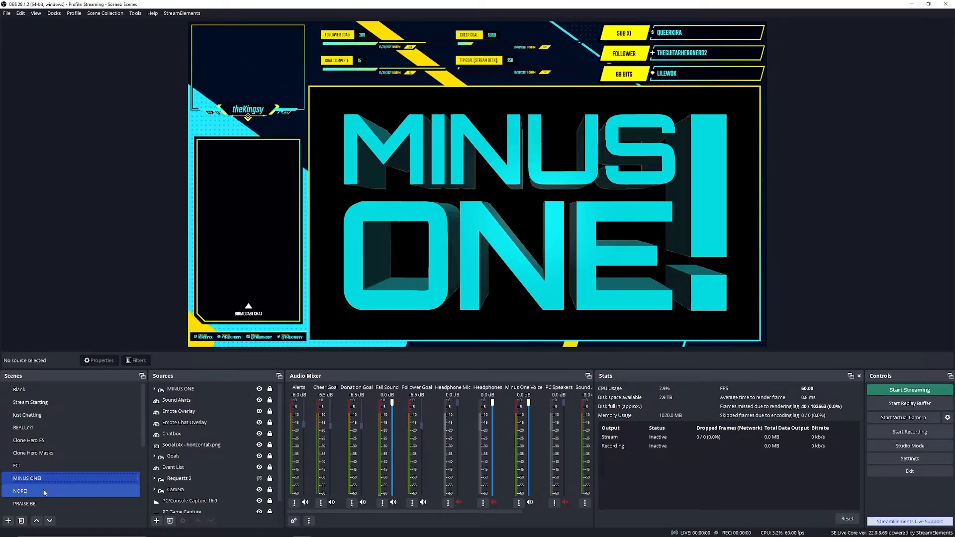
{"action": "left_click", "coordinate": [43, 491]}
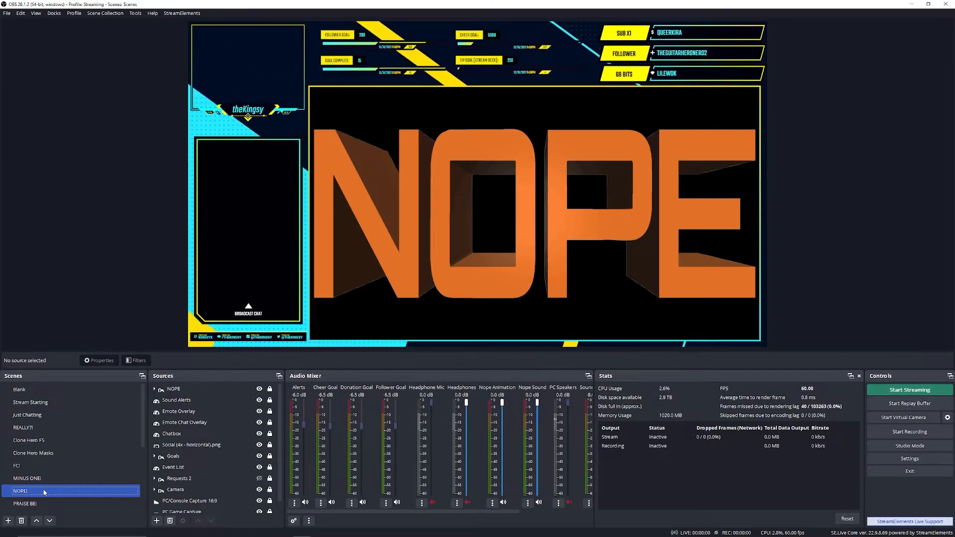
Step: Preview the PRAISE BE! scene, review its Color Correction filter settings, and close the filters
{"action": "scroll", "coordinate": [44, 490], "scroll_direction": "down", "scroll_amount": 1}
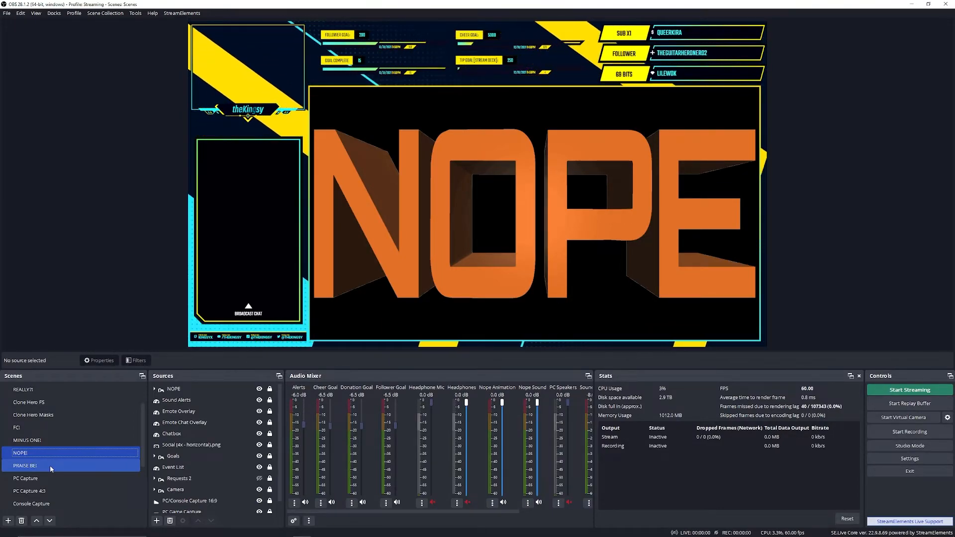
{"action": "left_click", "coordinate": [50, 465]}
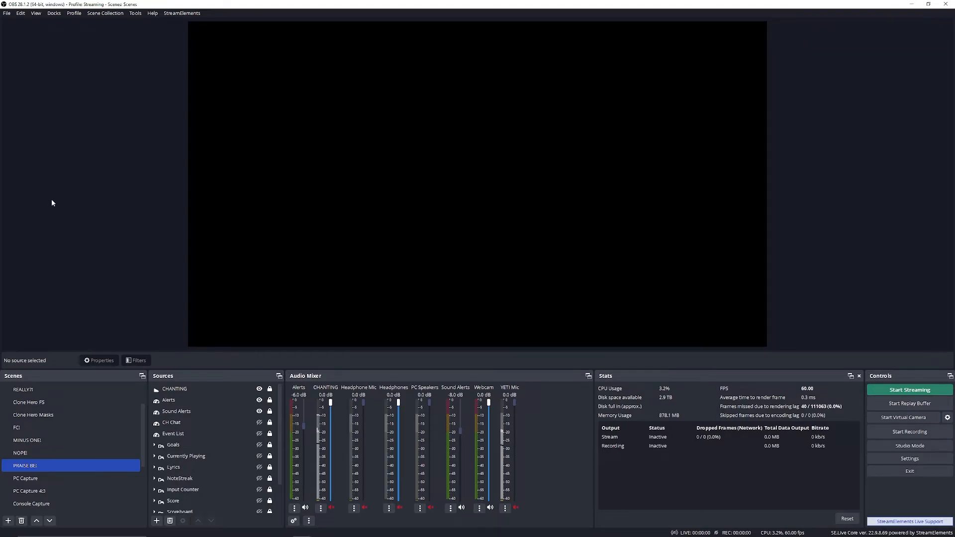
{"action": "right_click", "coordinate": [63, 466]}
{"action": "left_click", "coordinate": [93, 422]}
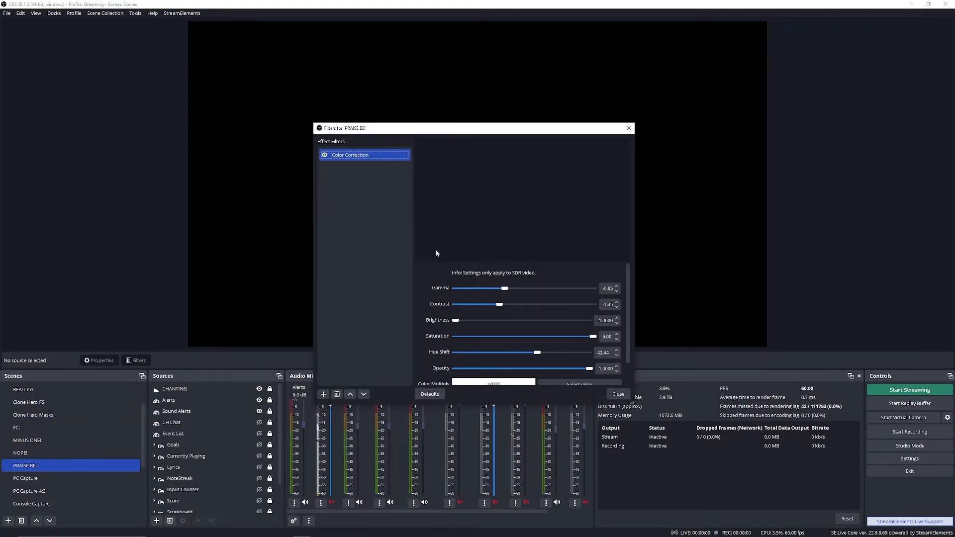
{"action": "scroll", "coordinate": [433, 279], "scroll_direction": "down", "scroll_amount": 2}
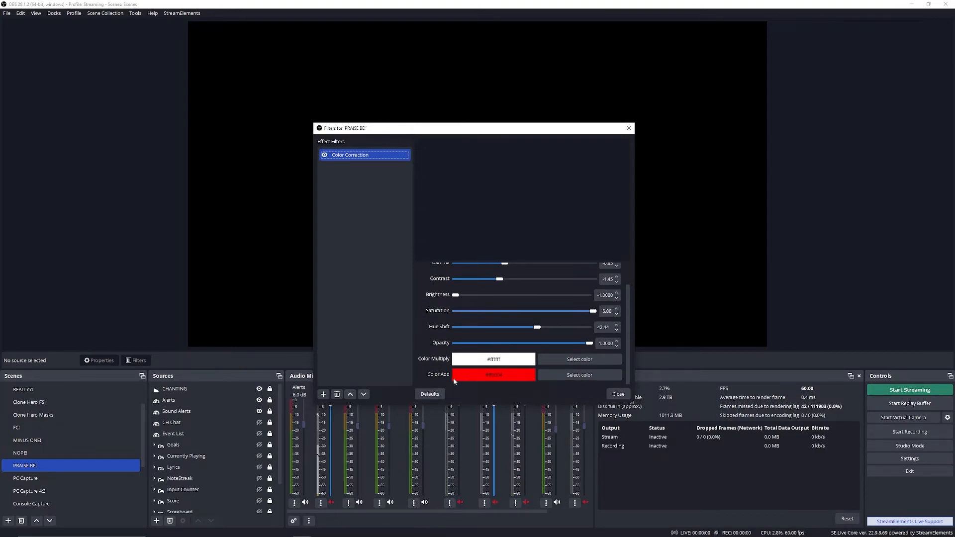
{"action": "scroll", "coordinate": [434, 370], "scroll_direction": "up", "scroll_amount": 2}
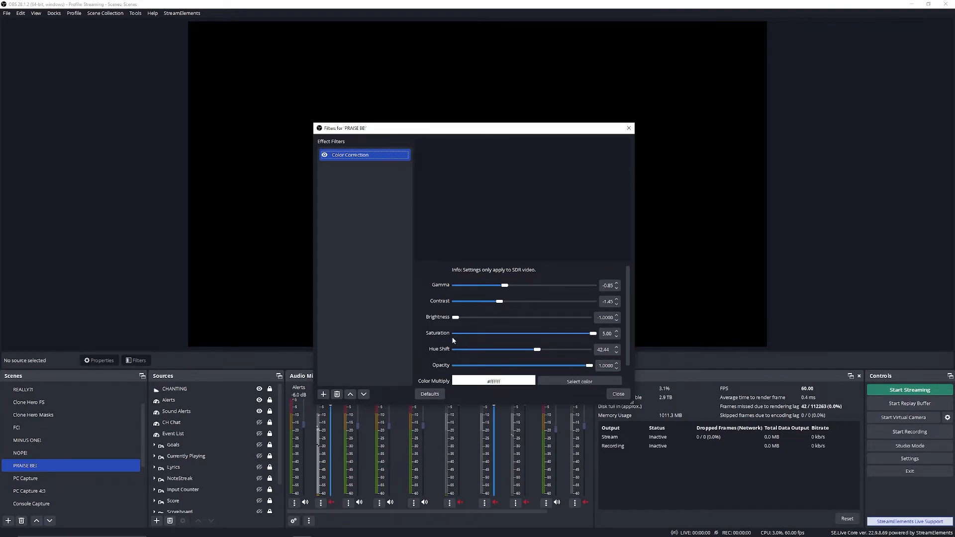
{"action": "left_click", "coordinate": [618, 394]}
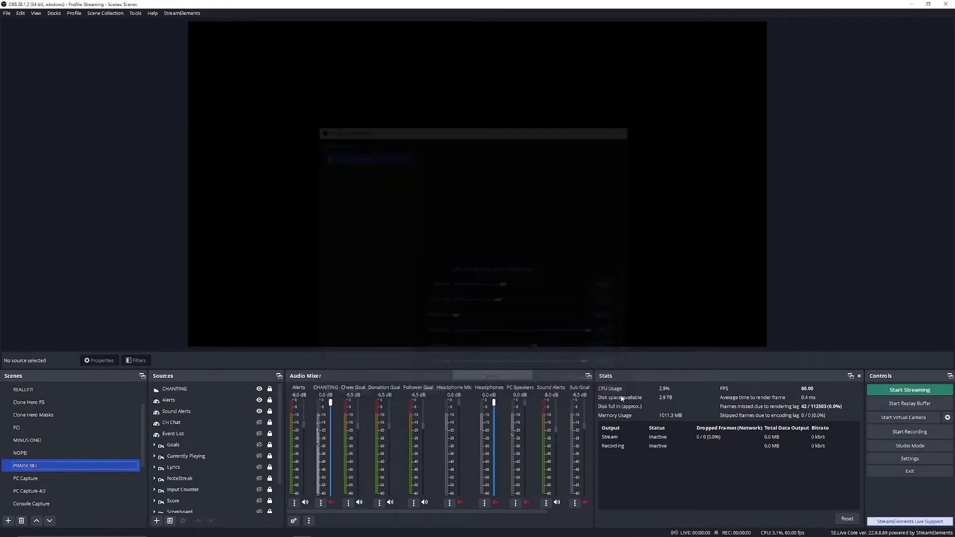
Step: Look through the remaining scenes and preview the Console Capture scene
{"action": "scroll", "coordinate": [80, 458], "scroll_direction": "down", "scroll_amount": 3}
{"action": "left_click", "coordinate": [83, 467]}
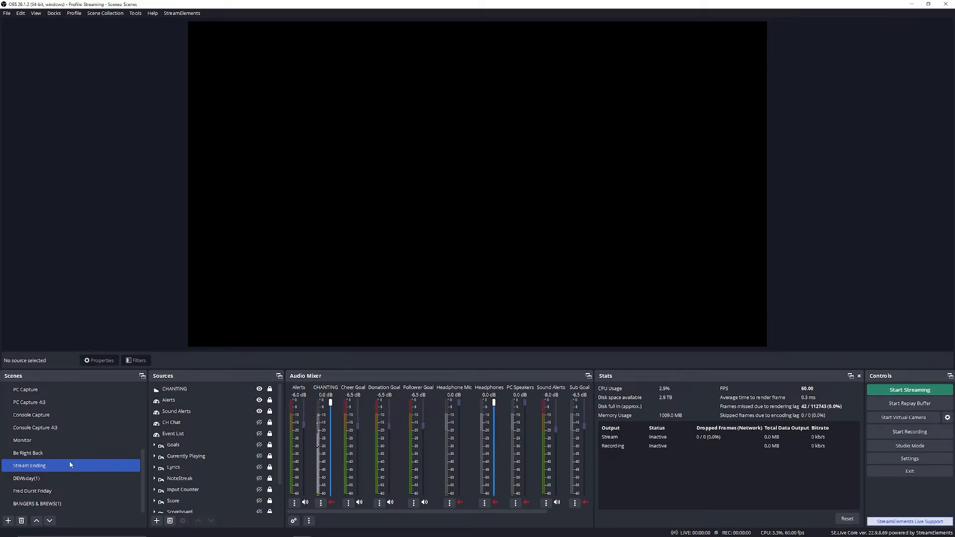
{"action": "scroll", "coordinate": [55, 459], "scroll_direction": "up", "scroll_amount": 1}
{"action": "left_click", "coordinate": [47, 415]}
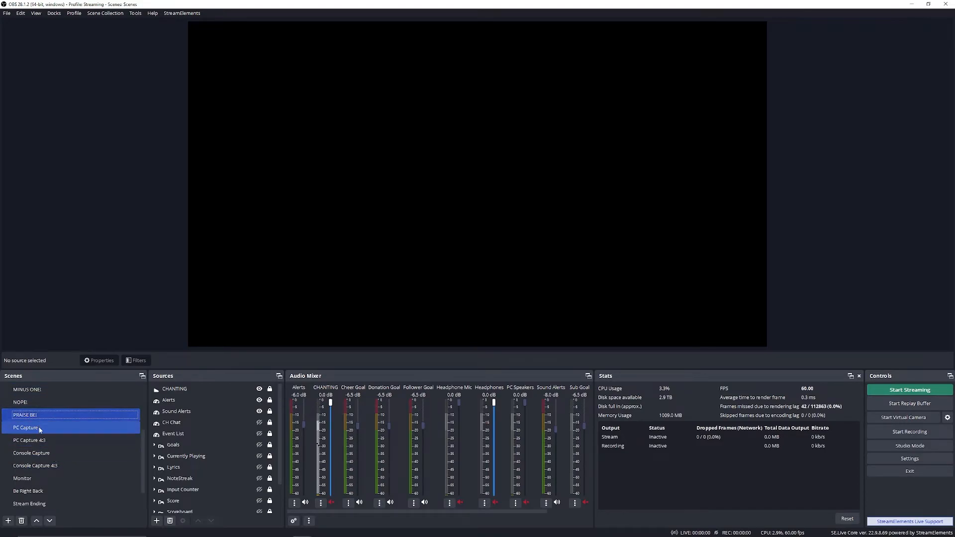
{"action": "left_click", "coordinate": [26, 453]}
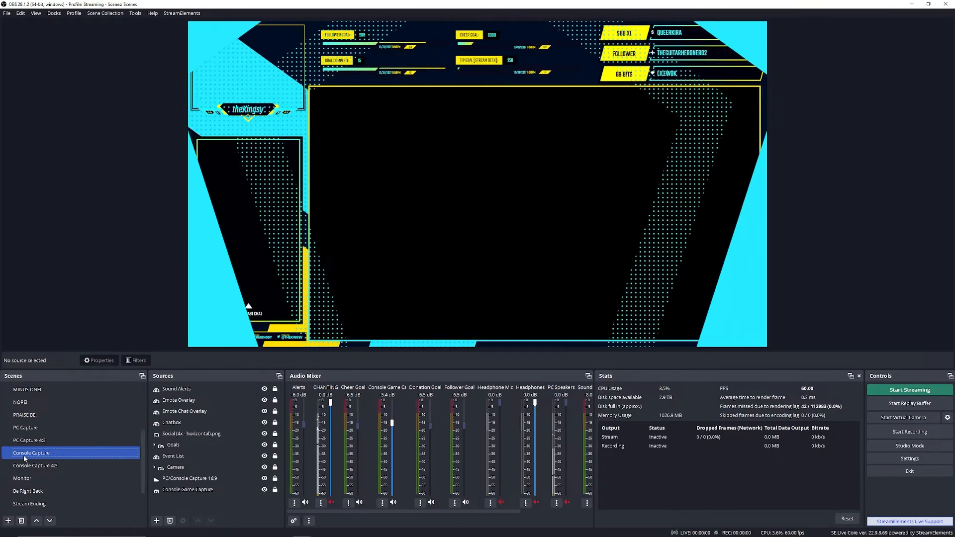
Step: Switch to the Be Right Back scene and set its looped music source's audio monitoring to Monitor and Output
{"action": "scroll", "coordinate": [35, 455], "scroll_direction": "down", "scroll_amount": 1}
{"action": "left_click", "coordinate": [43, 453]}
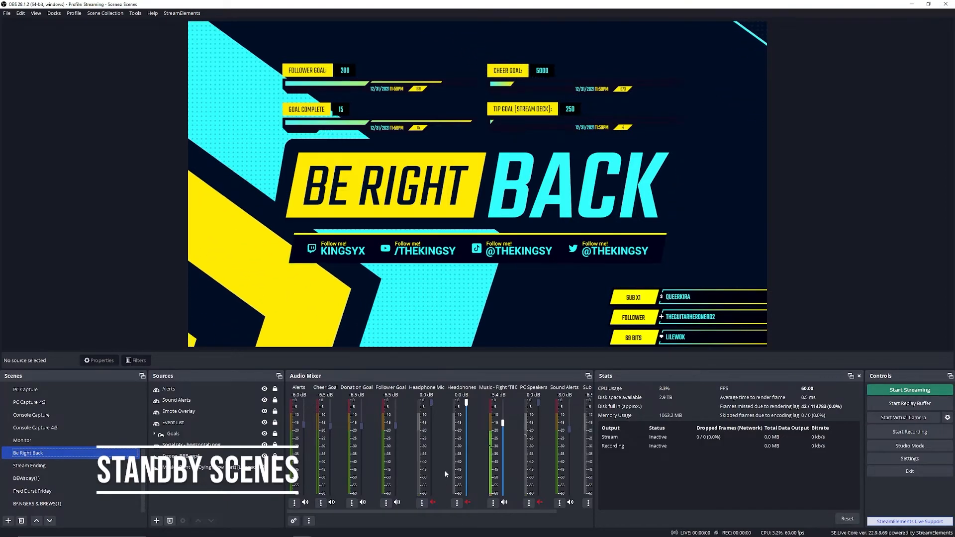
{"action": "mouse_move", "coordinate": [412, 512]}
{"action": "left_mouse_down"}
{"action": "mouse_move", "coordinate": [481, 512]}
{"action": "mouse_move", "coordinate": [402, 510]}
{"action": "left_mouse_up"}
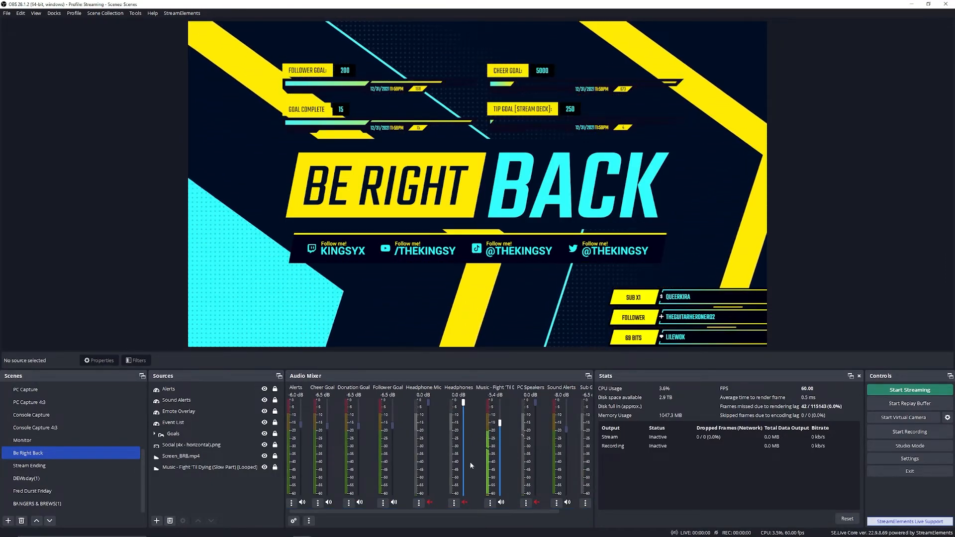
{"action": "left_click", "coordinate": [489, 503]}
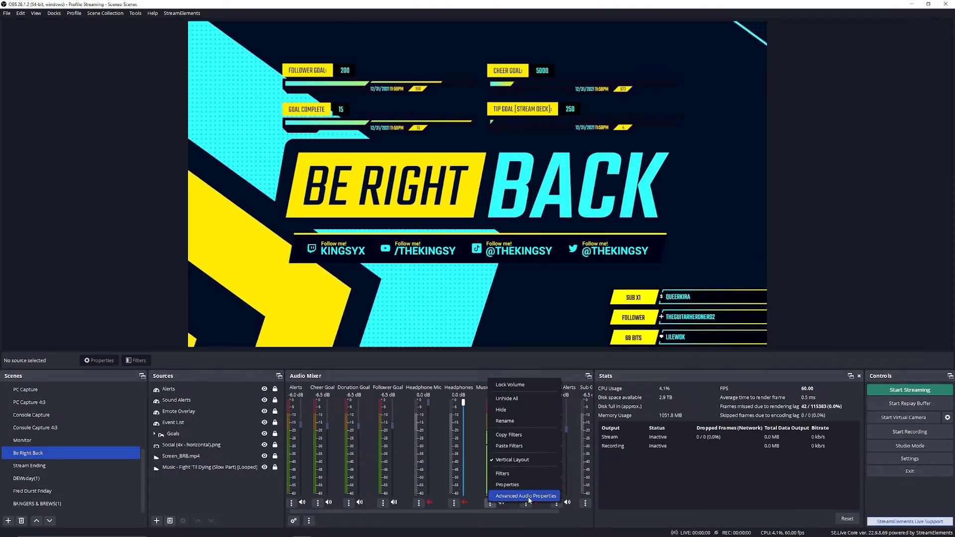
{"action": "left_click", "coordinate": [517, 497]}
{"action": "left_click", "coordinate": [607, 240]}
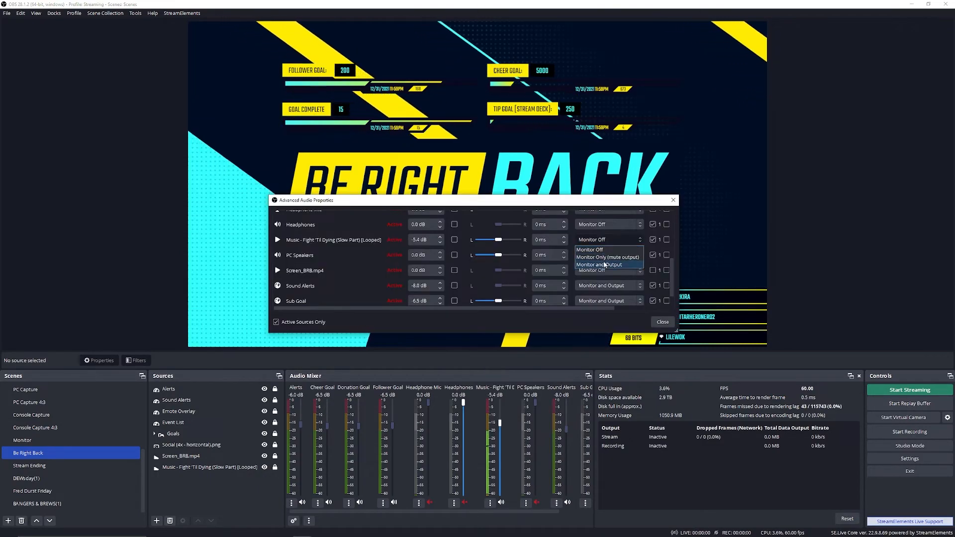
{"action": "left_click", "coordinate": [605, 264]}
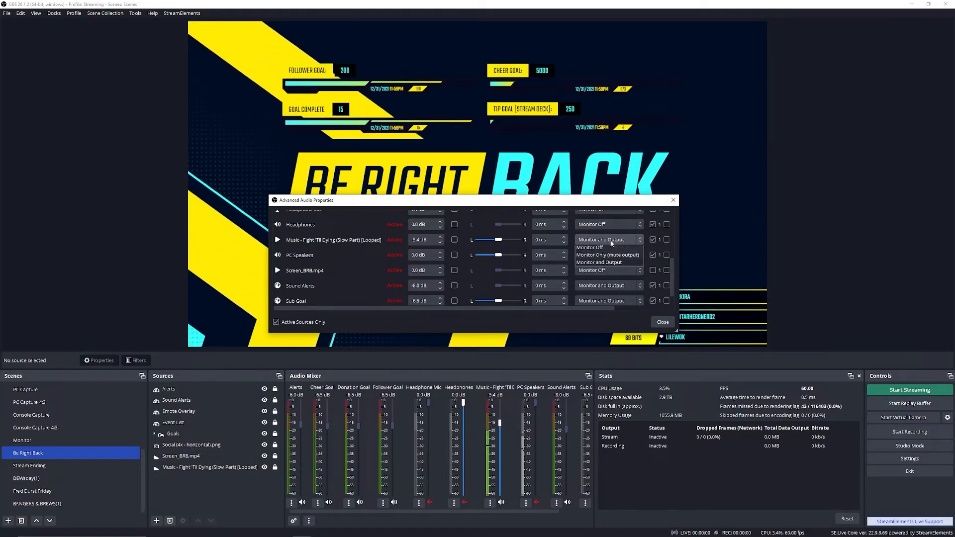
{"action": "left_click", "coordinate": [662, 323]}
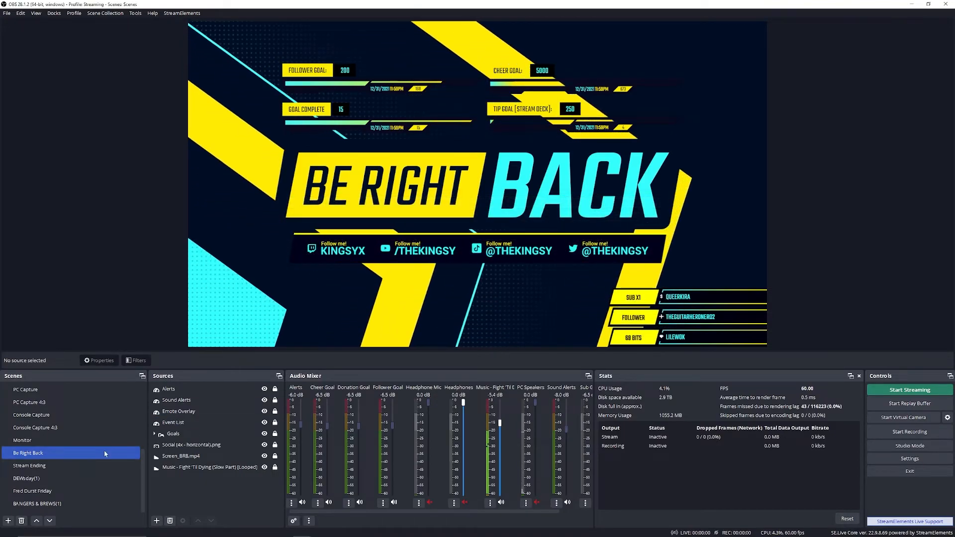
Step: Preview the Stream Ending scene and check its looped music source in the advanced audio properties
{"action": "left_click", "coordinate": [63, 465]}
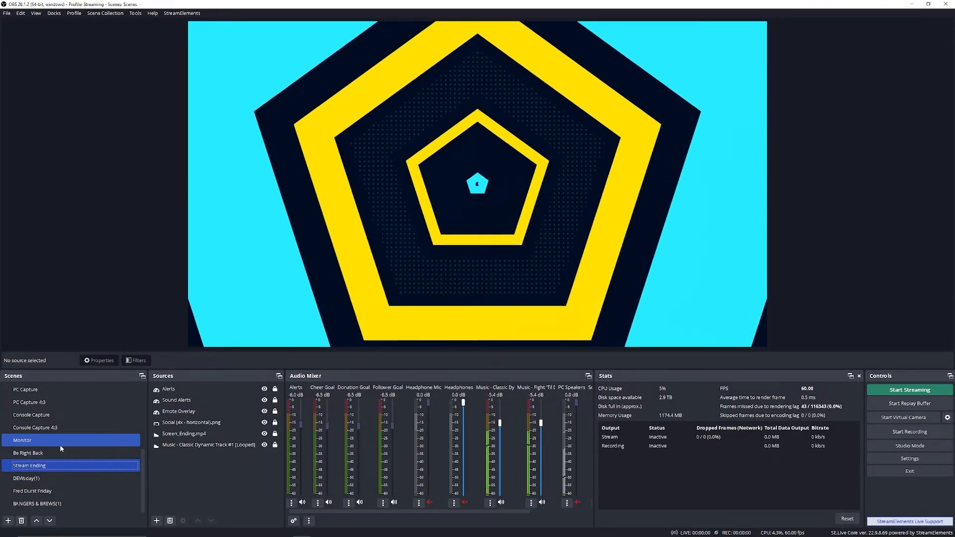
{"action": "scroll", "coordinate": [65, 451], "scroll_direction": "up", "scroll_amount": 5}
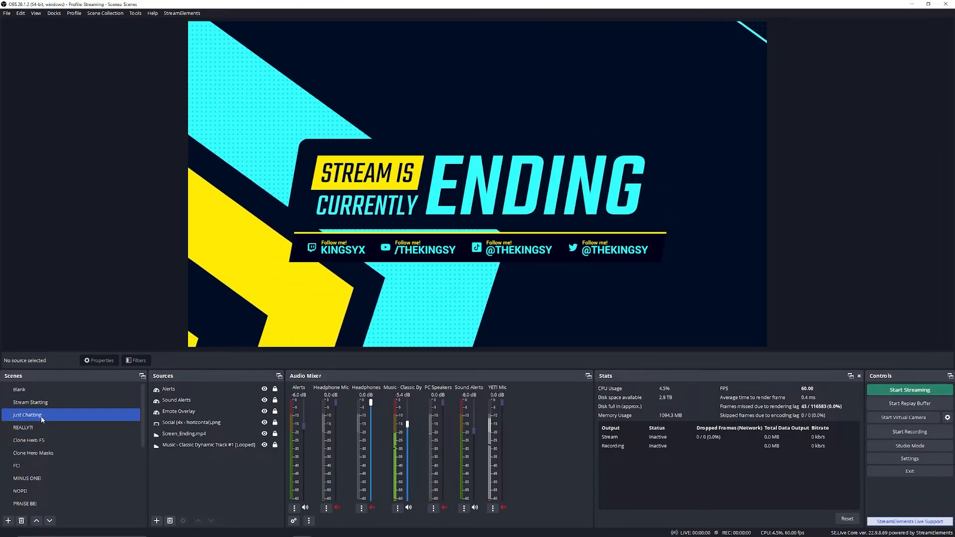
{"action": "scroll", "coordinate": [55, 425], "scroll_direction": "down", "scroll_amount": 4}
{"action": "scroll", "coordinate": [58, 427], "scroll_direction": "up", "scroll_amount": 4}
{"action": "scroll", "coordinate": [59, 428], "scroll_direction": "down", "scroll_amount": 3}
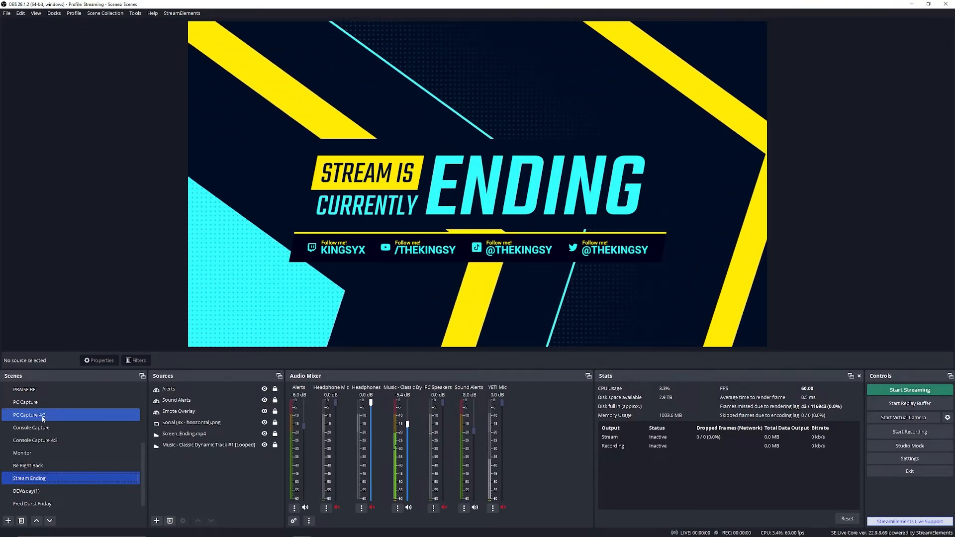
{"action": "scroll", "coordinate": [73, 485], "scroll_direction": "down", "scroll_amount": 1}
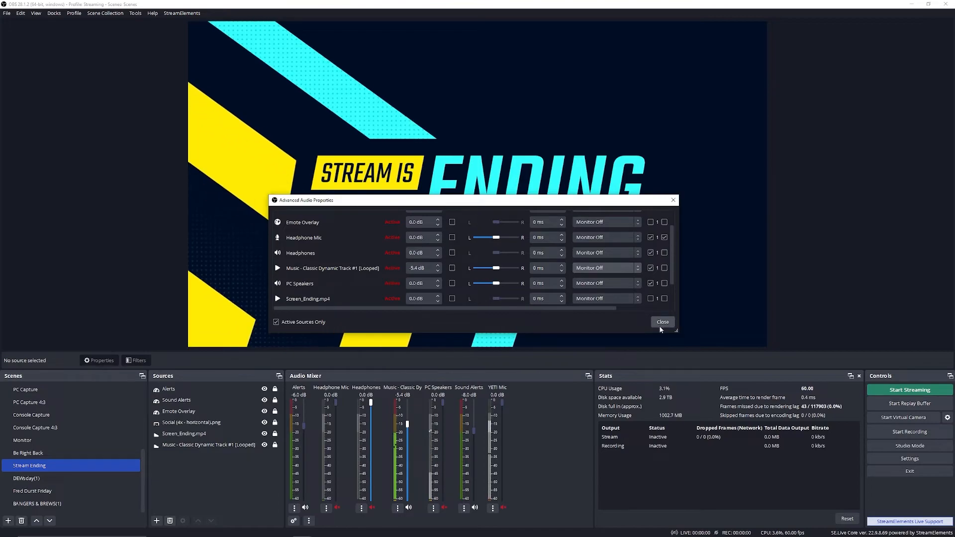
{"action": "left_click", "coordinate": [662, 323]}
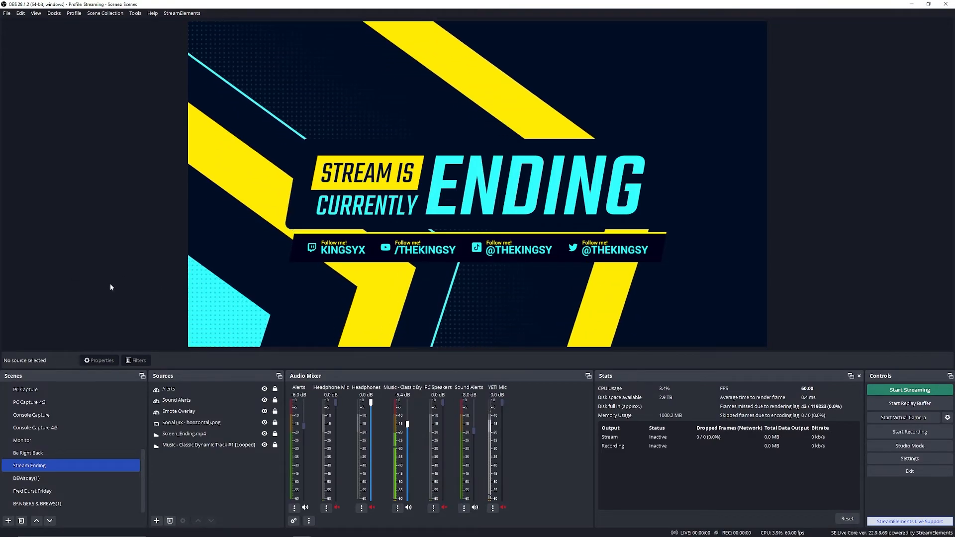
Step: Return to the REALLY?! scene in the scene list
{"action": "scroll", "coordinate": [45, 466], "scroll_direction": "up", "scroll_amount": 10}
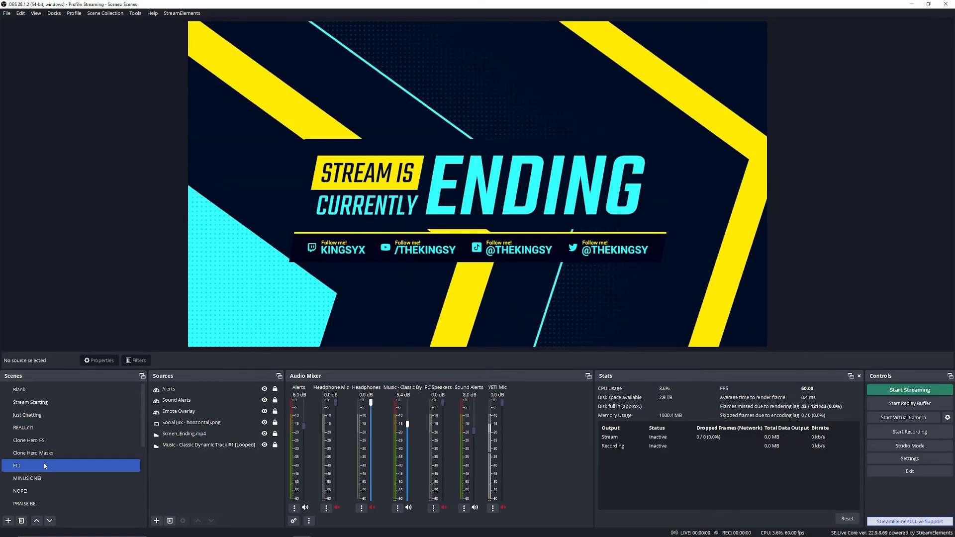
{"action": "left_click", "coordinate": [53, 427]}
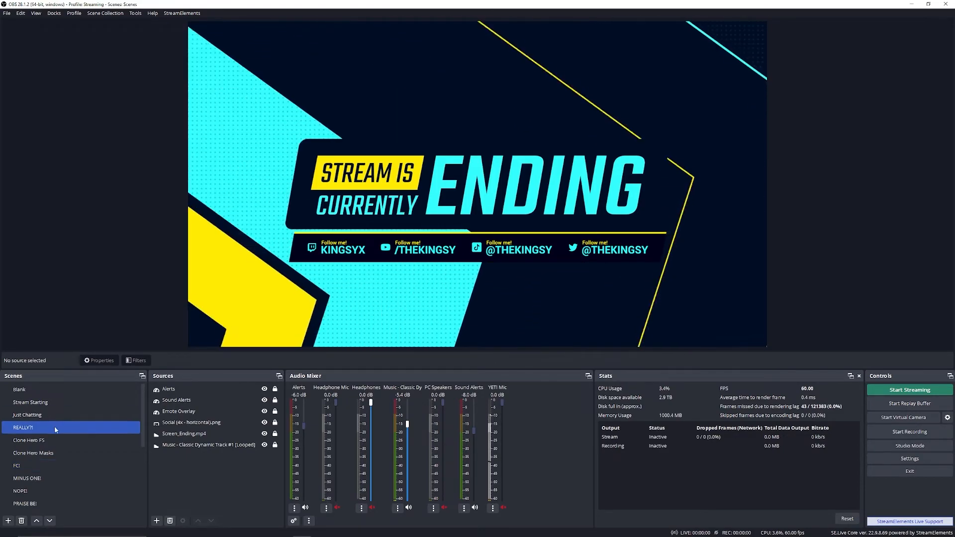